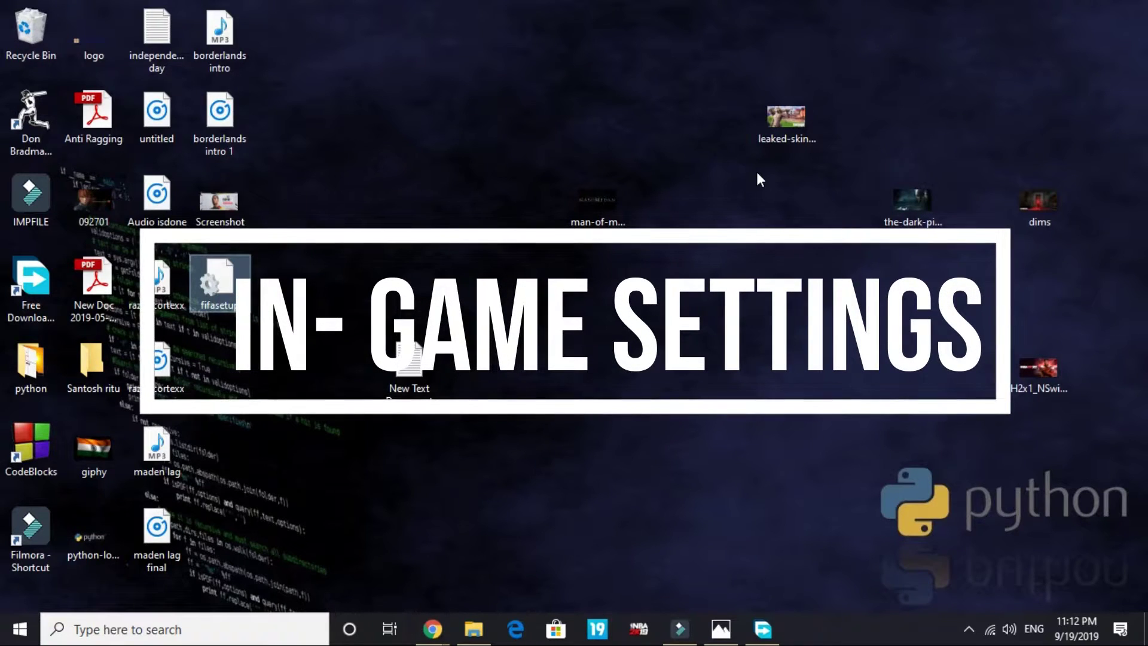
Open Documents\FIFA 20\fifasetup in Notepad from a maximized File Explorer window
click(473, 629)
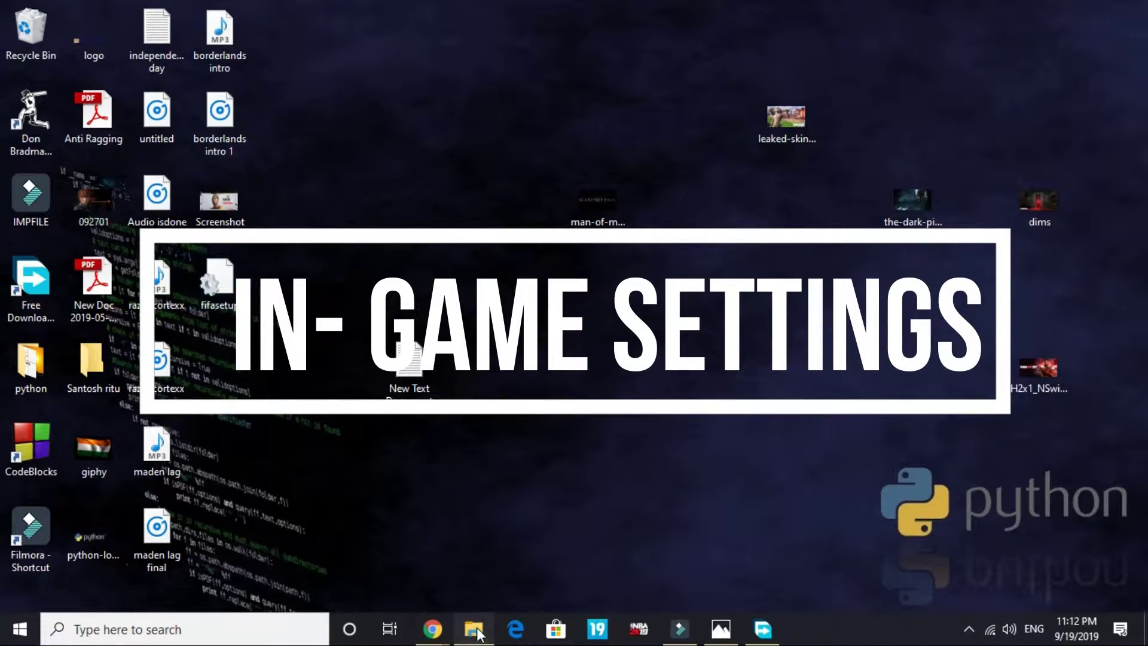
double_click(727, 24)
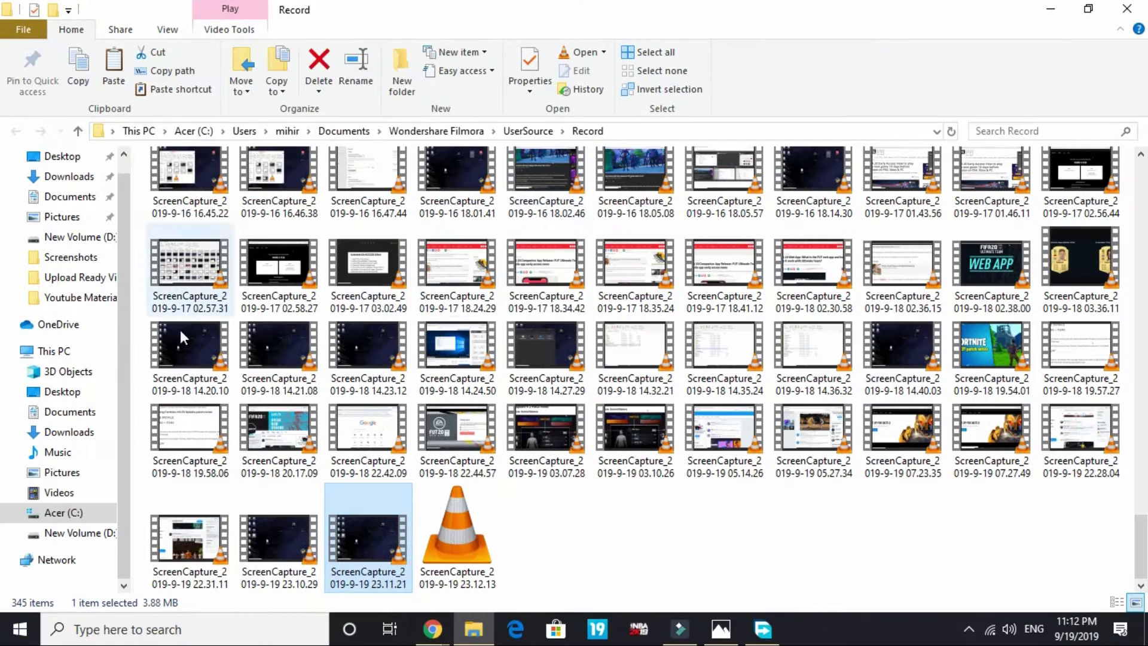
click(70, 199)
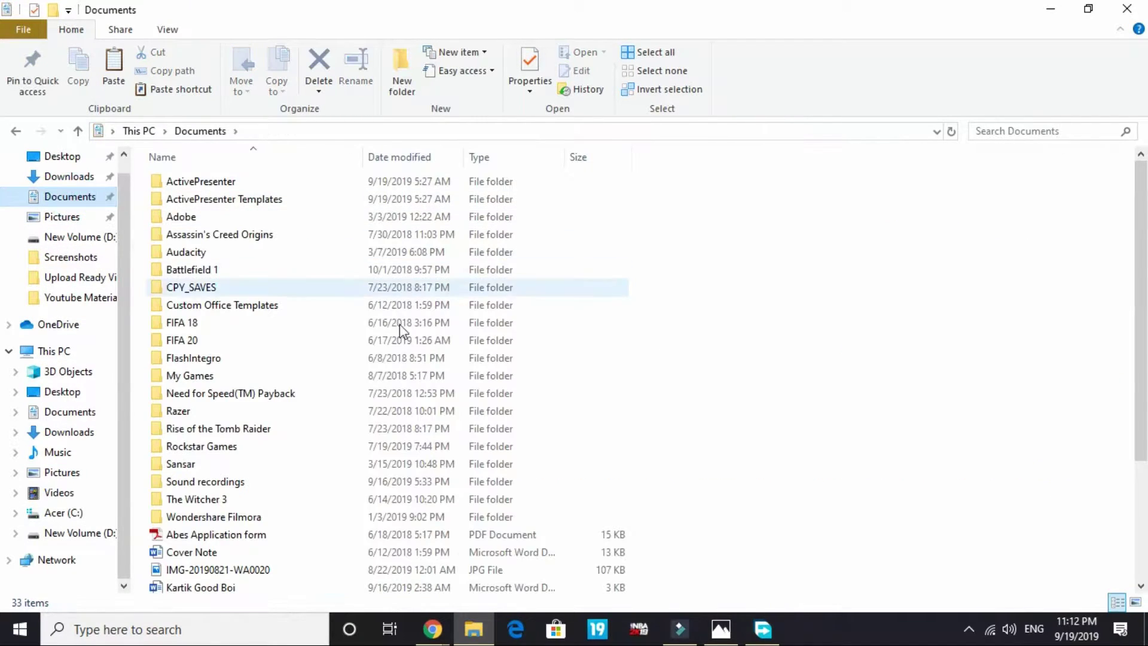
double_click(207, 341)
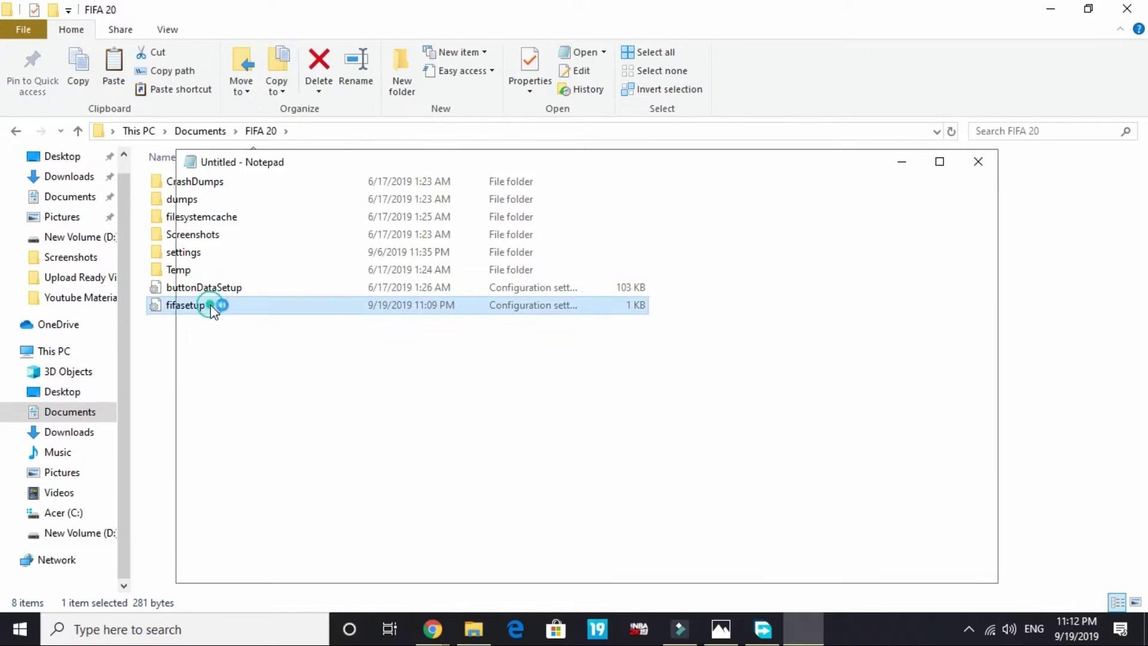
double_click(214, 309)
Maximize Notepad and change fifasetup's MSAA_LEVEL value from 0 to 1
click(940, 161)
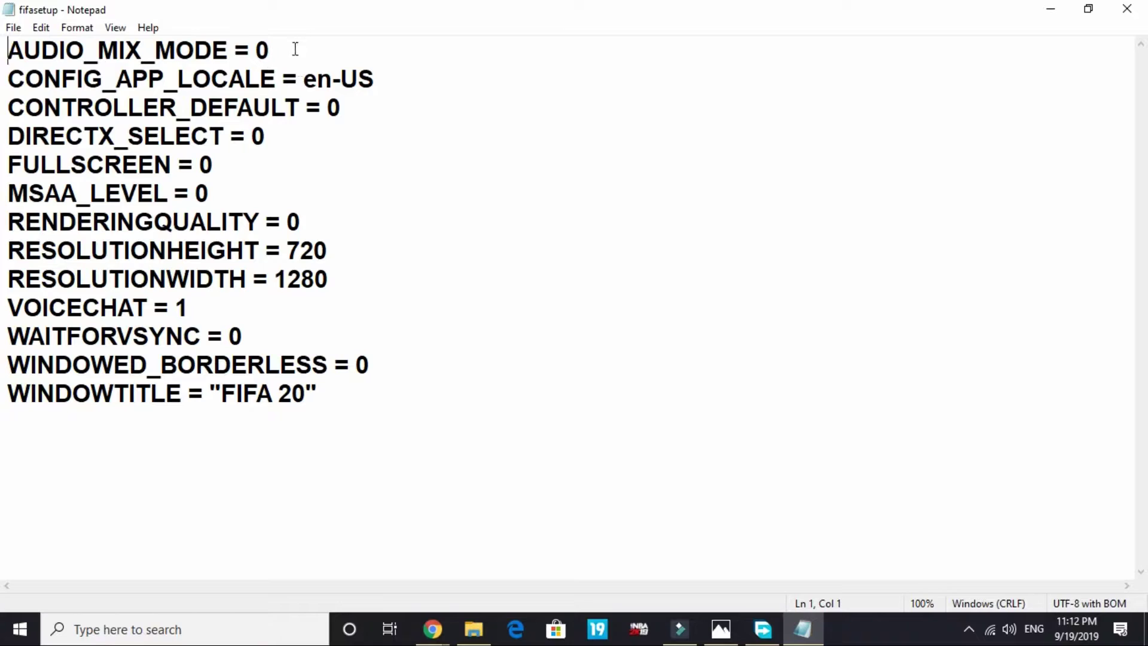
click(242, 169)
key(Down)
key(BackSpace)
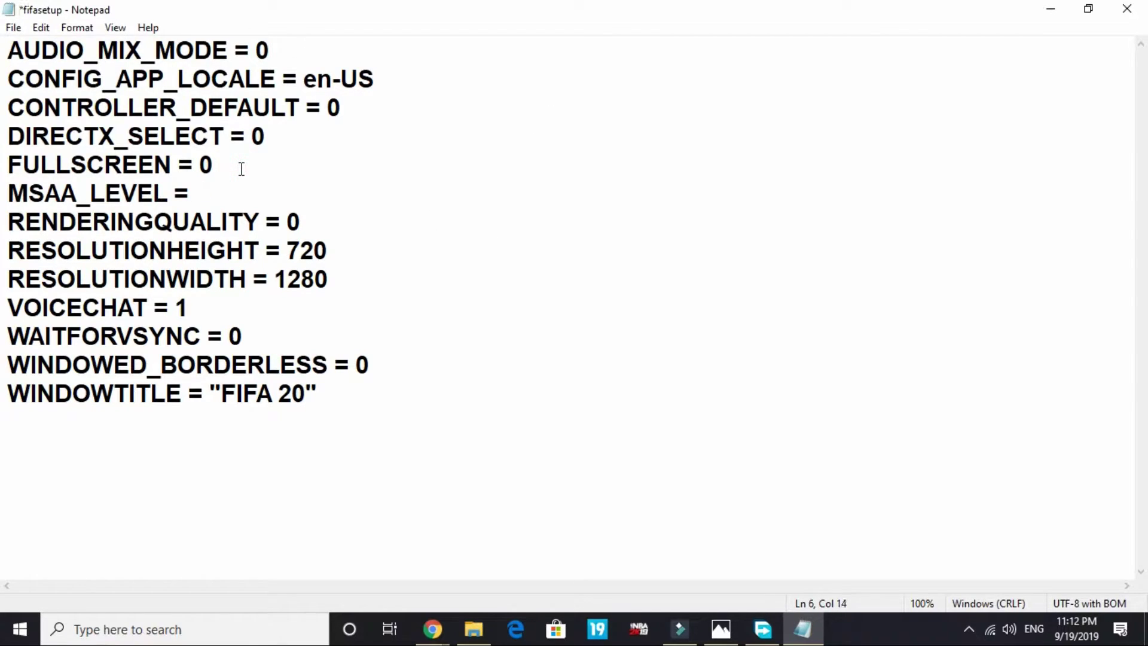
text(0)
key(BackSpace)
text(1)
Try RENDERINGQUALITY 2, then set RENDERINGQUALITY and MSAA_LEVEL back to 0
click(310, 244)
click(313, 228)
key(BackSpace)
text(2)
key(BackSpace)
text(0)
key(Up)
key(BackSpace)
text(0)
Change RESOLUTIONWIDTH to 1366 and back to 1280, then minimize Notepad to the desktop
click(356, 284)
key(BackSpace)
key(BackSpace)
key(BackSpace)
text(366)
key(Left)
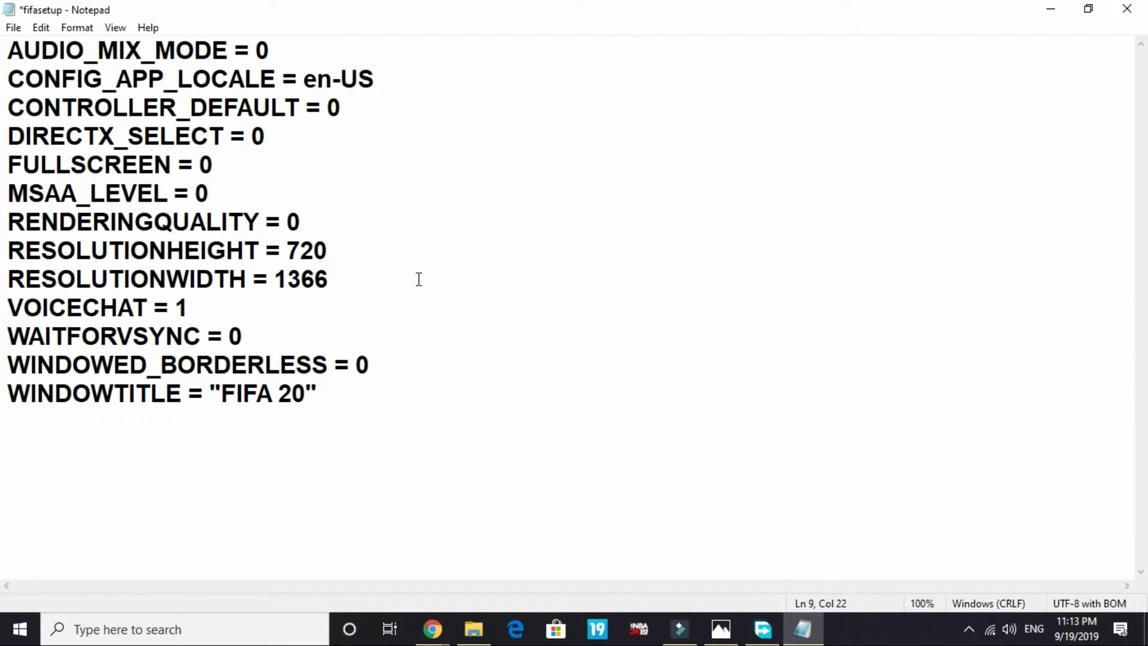
key(BackSpace)
key(BackSpace)
text(28)
key(Right)
key(BackSpace)
text(0)
key(super+d)
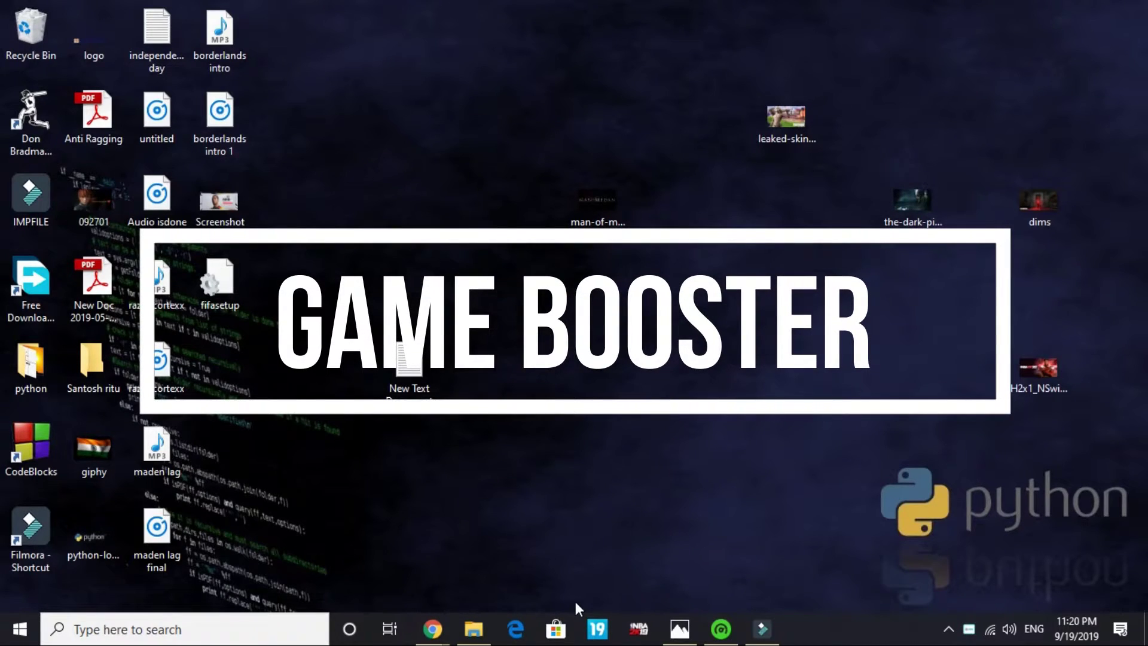
From Chrome's 'download razer cortex' results, open the official Razer Cortex page and scroll down
mouse_move(433, 628)
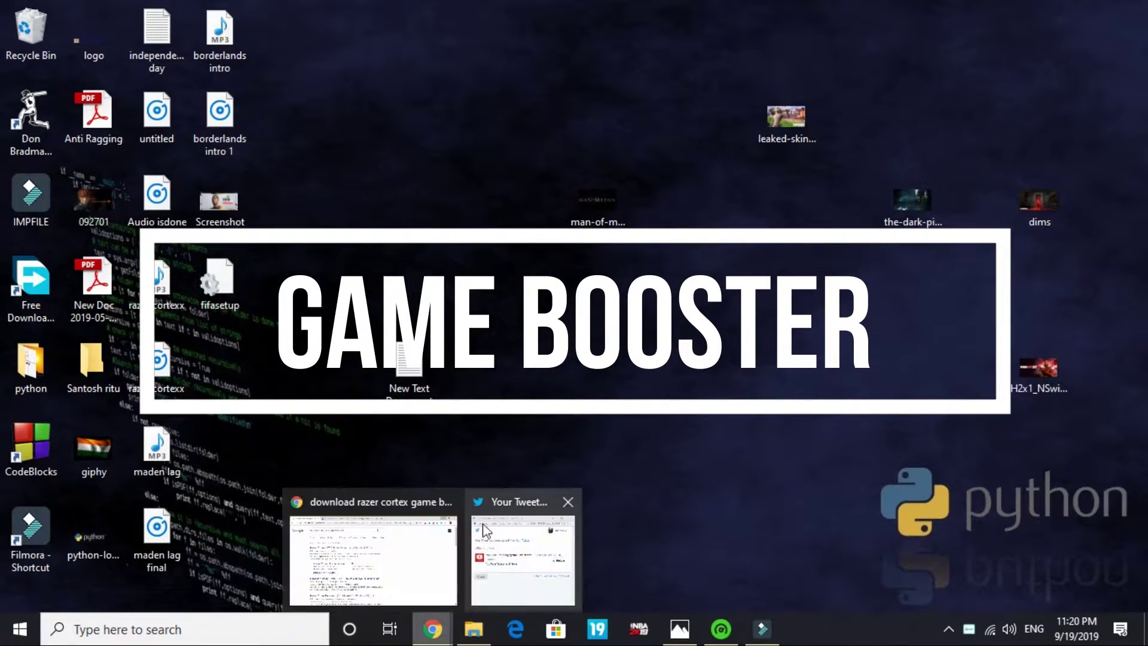
click(427, 560)
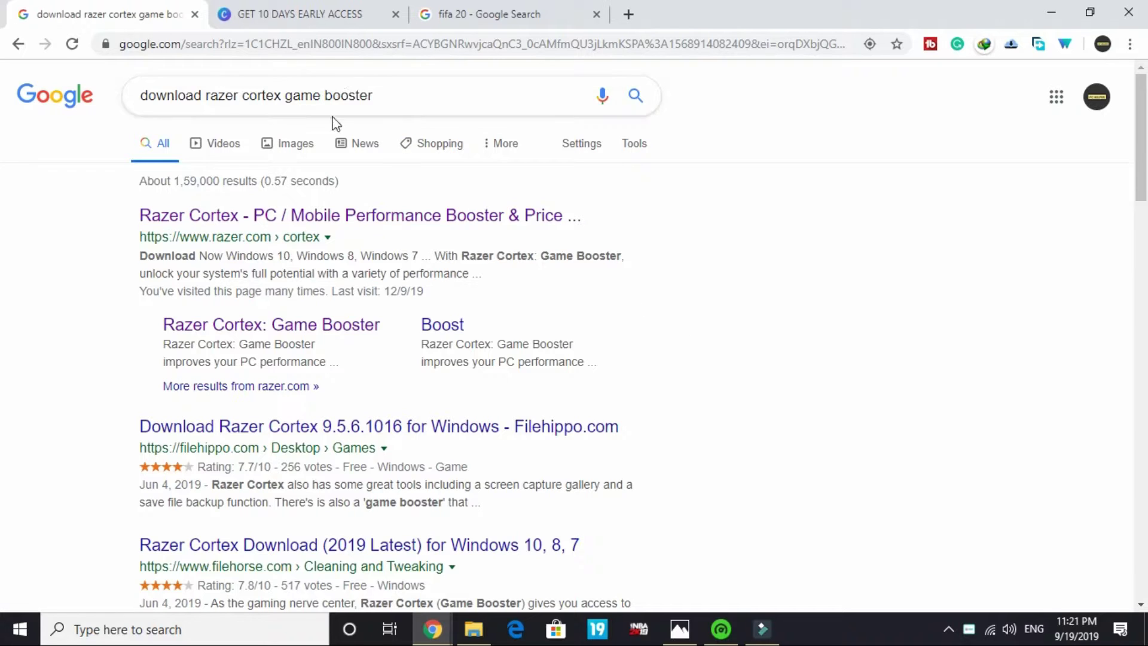
click(332, 102)
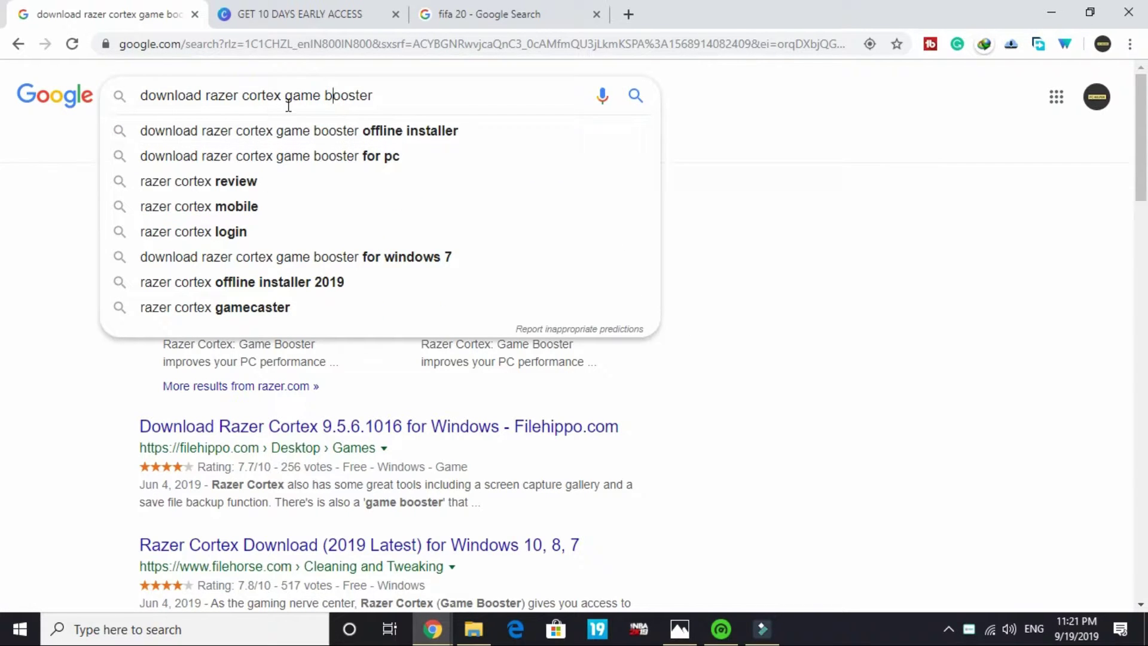
click(24, 206)
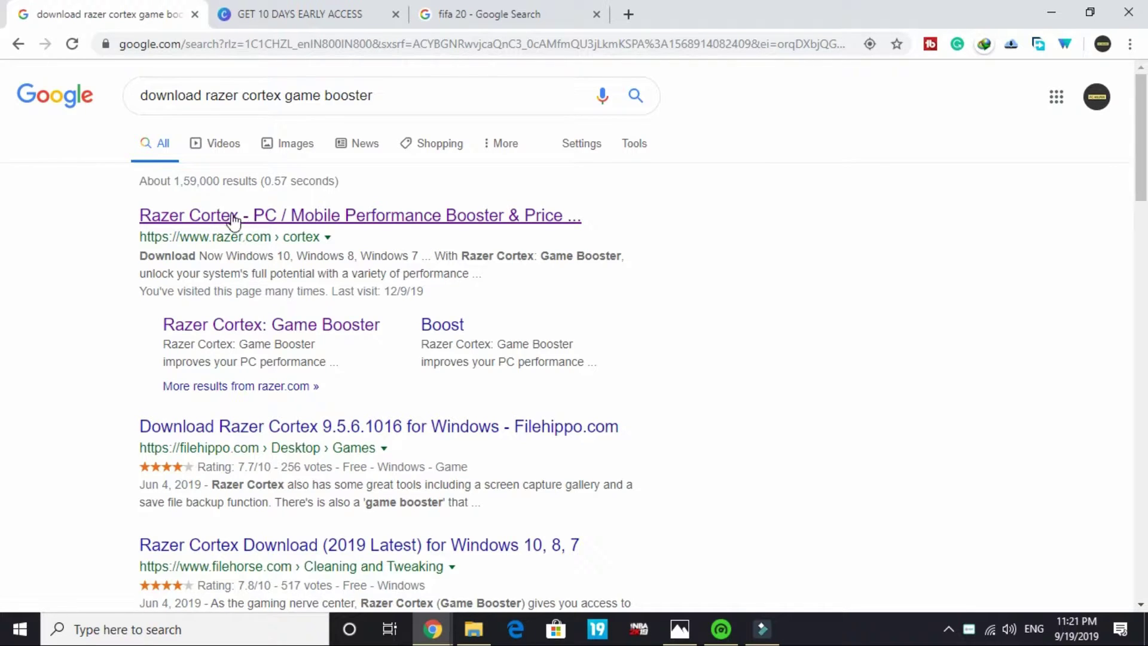
click(260, 220)
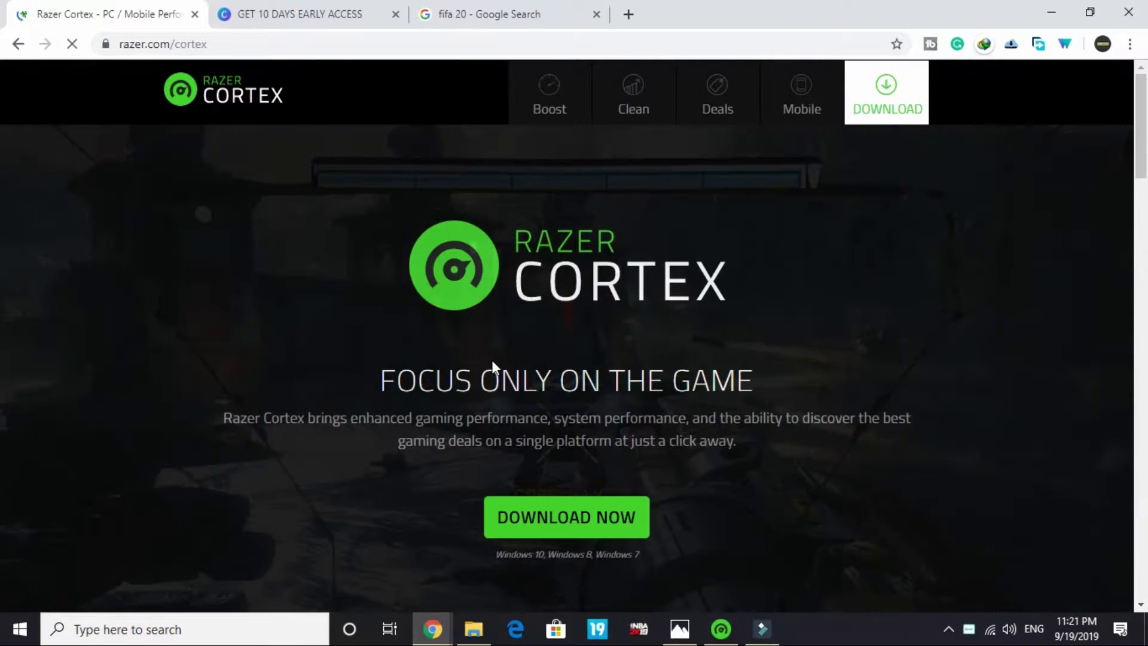
scroll(494, 355, down, 3)
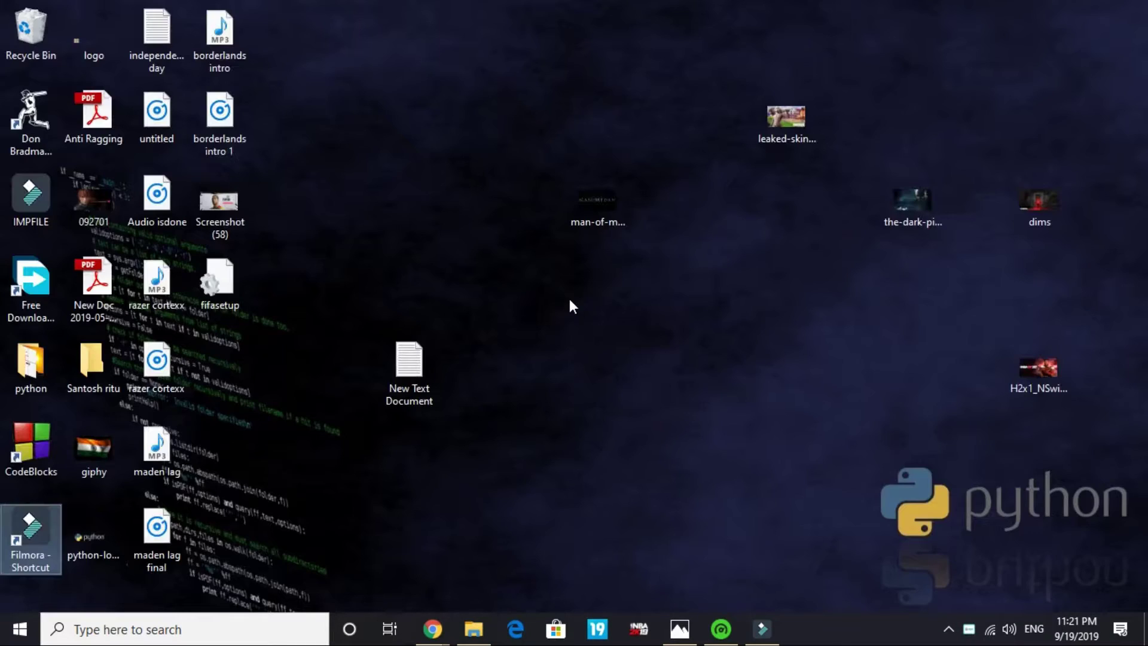
click(731, 625)
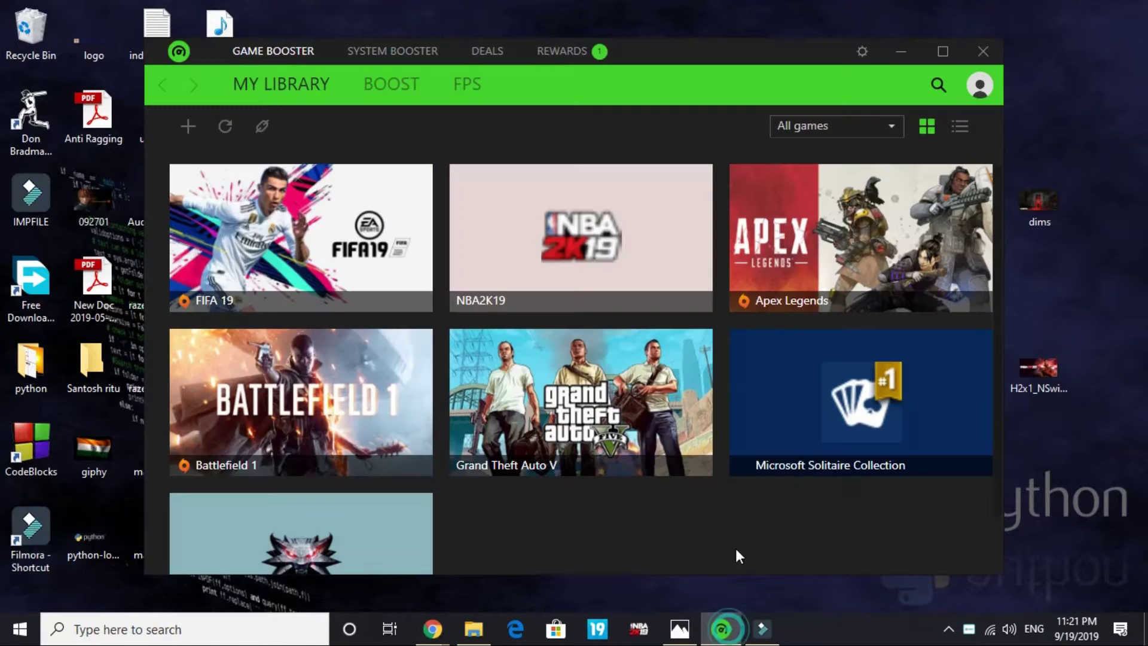
click(942, 51)
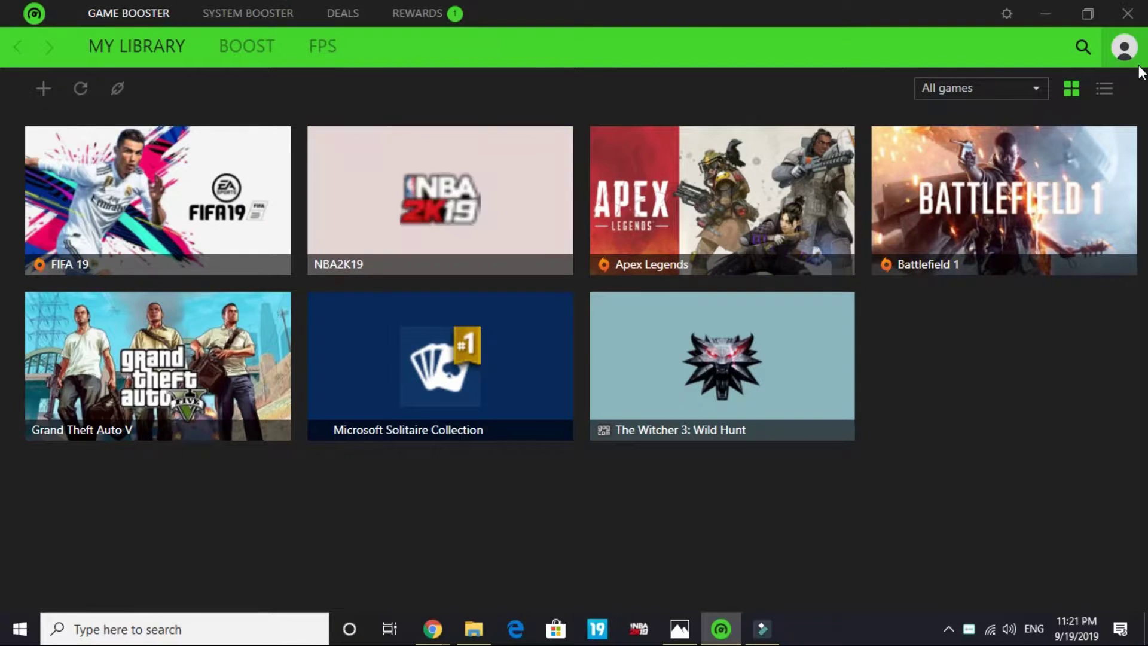
click(1124, 54)
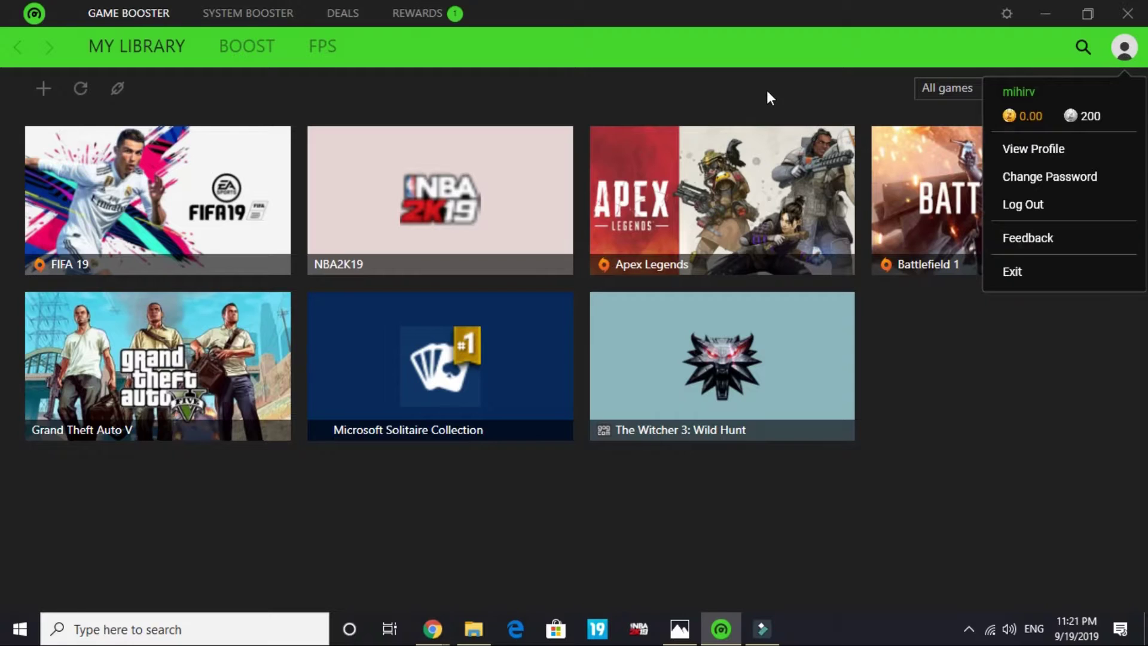
click(582, 16)
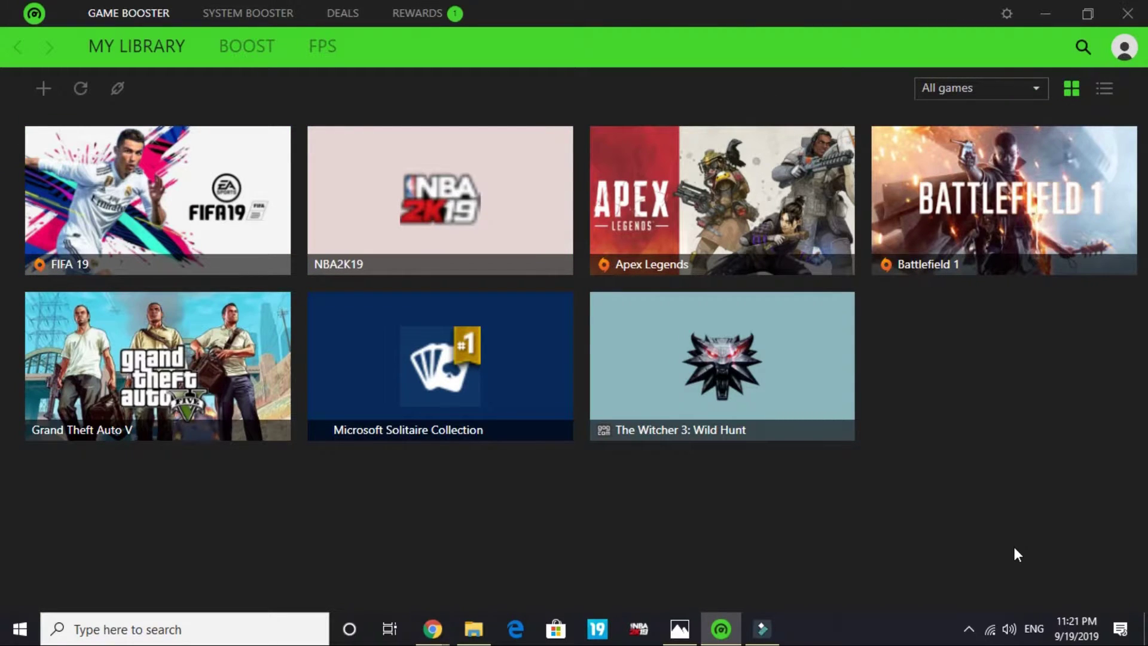
click(242, 44)
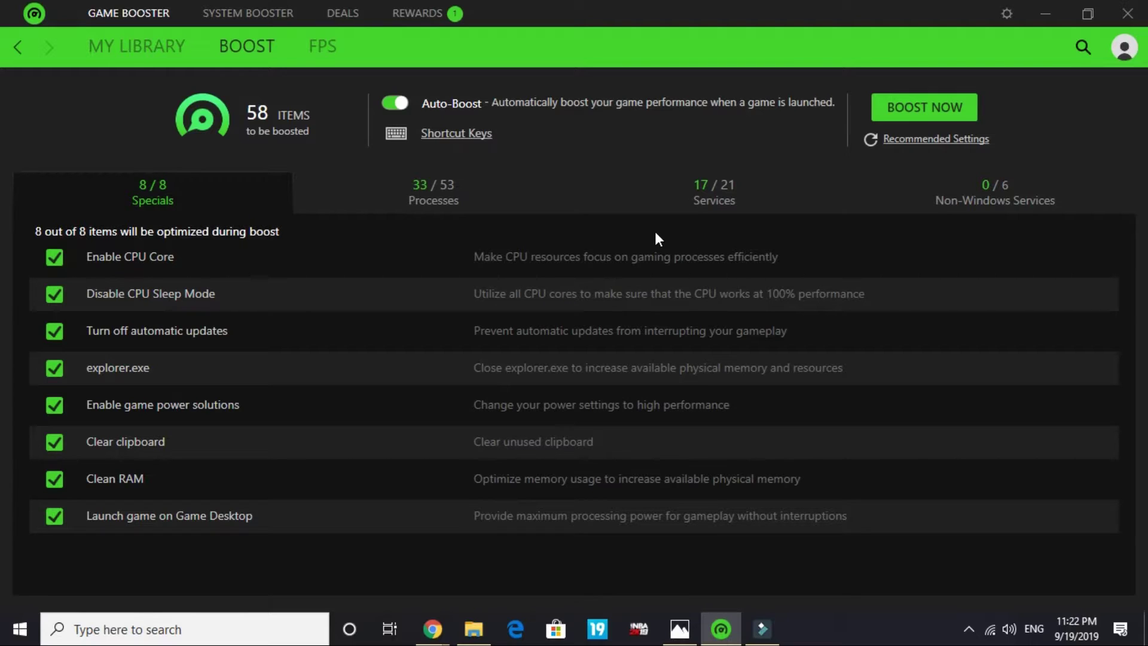
click(125, 49)
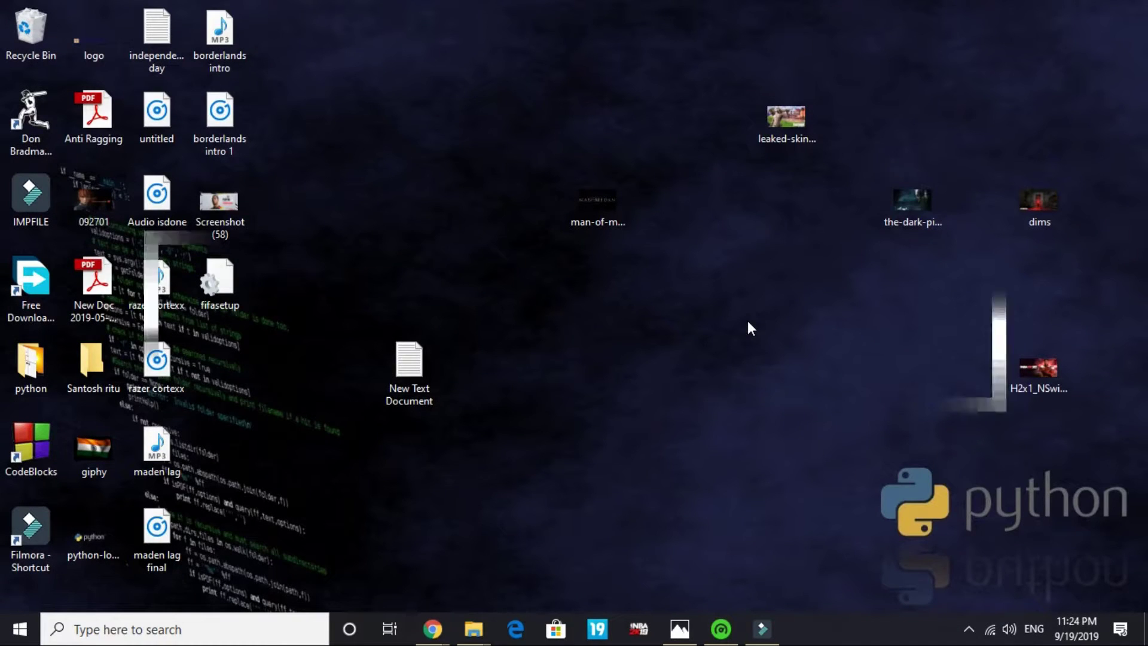
Launch Services from Windows search and scroll down to the Xbox services
click(155, 630)
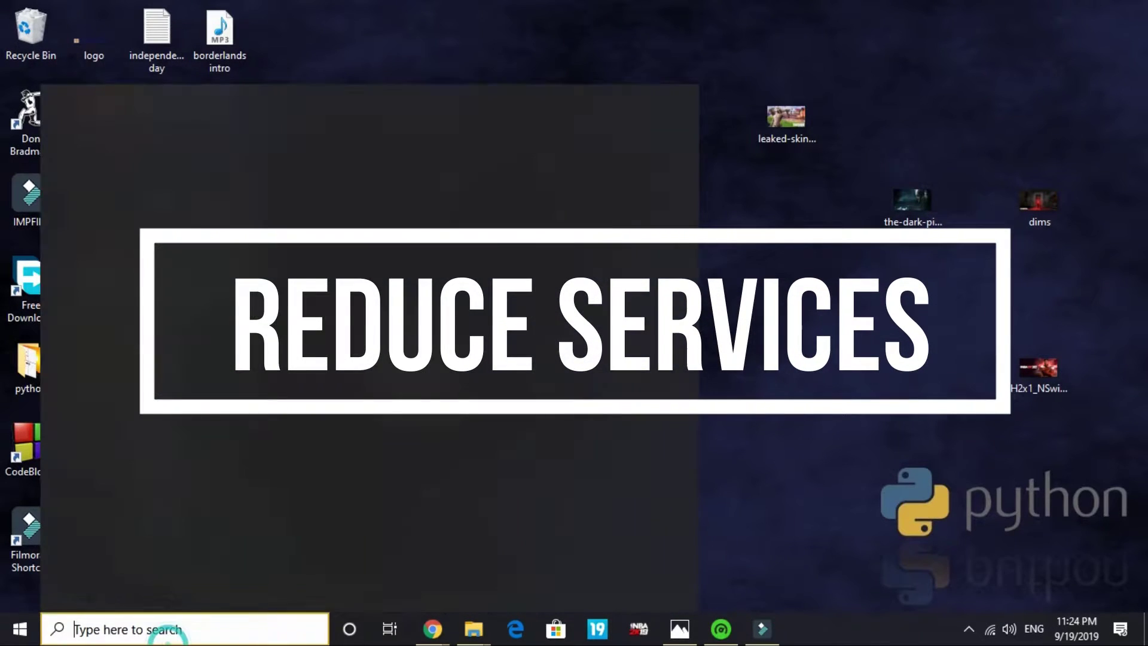
text(ser)
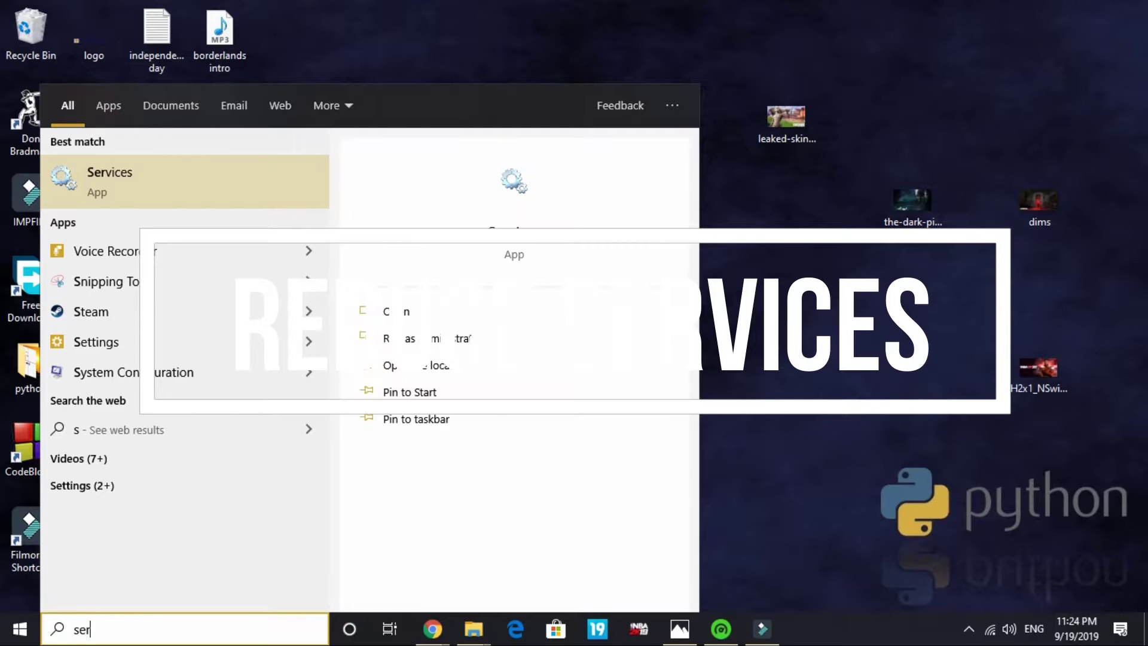
text(vices)
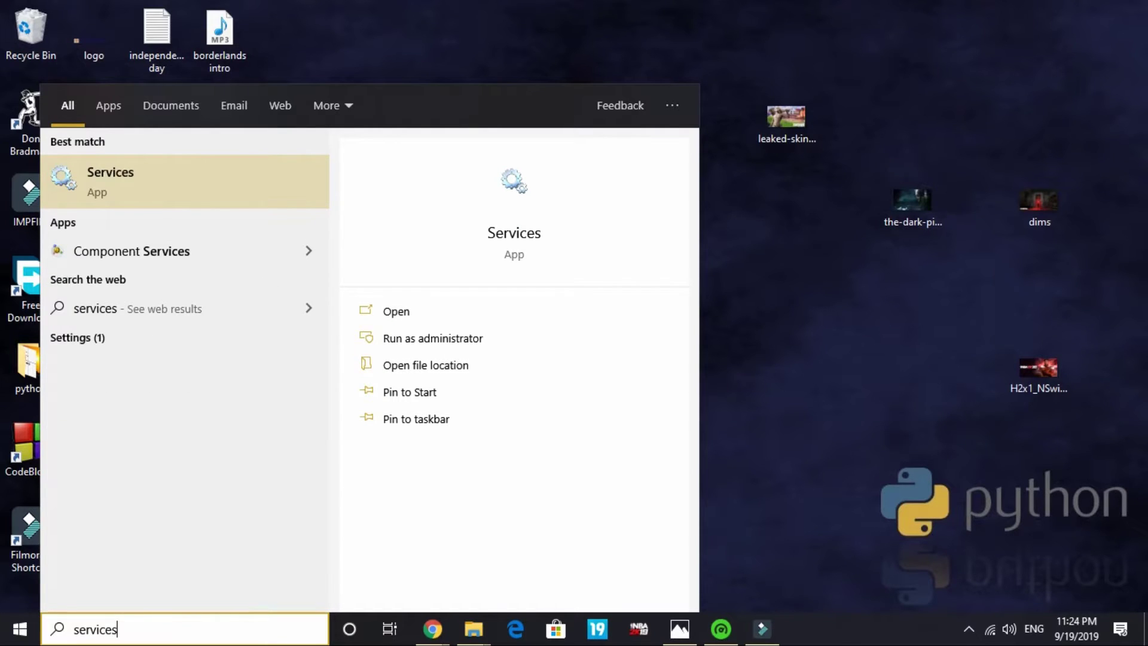
key(Return)
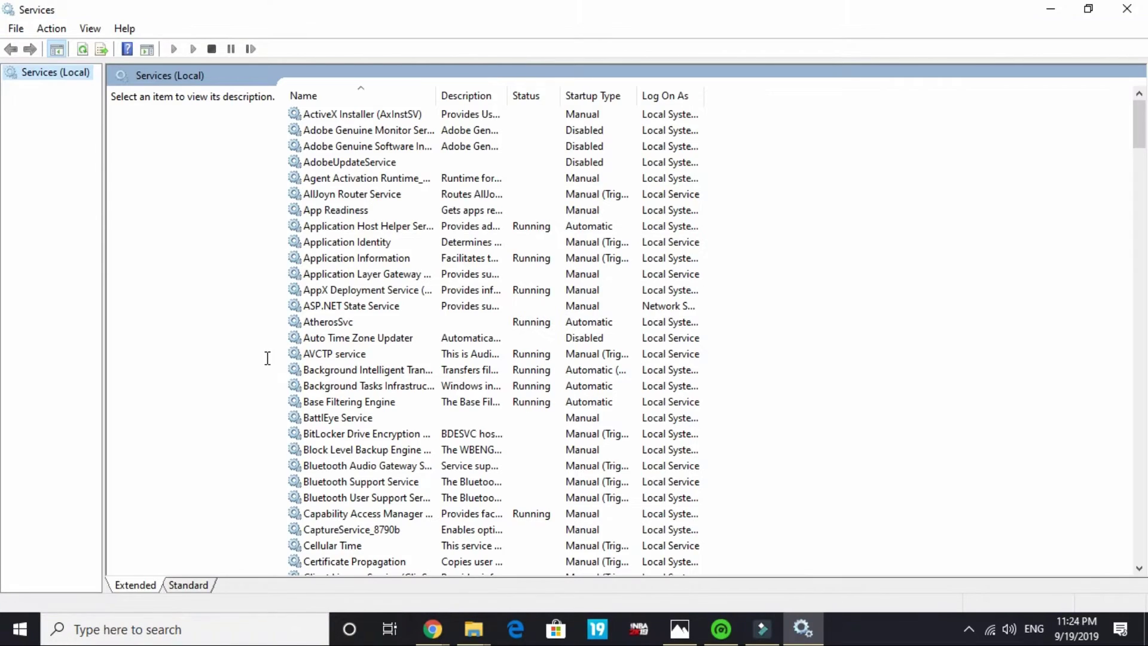
scroll(527, 357, down, 7)
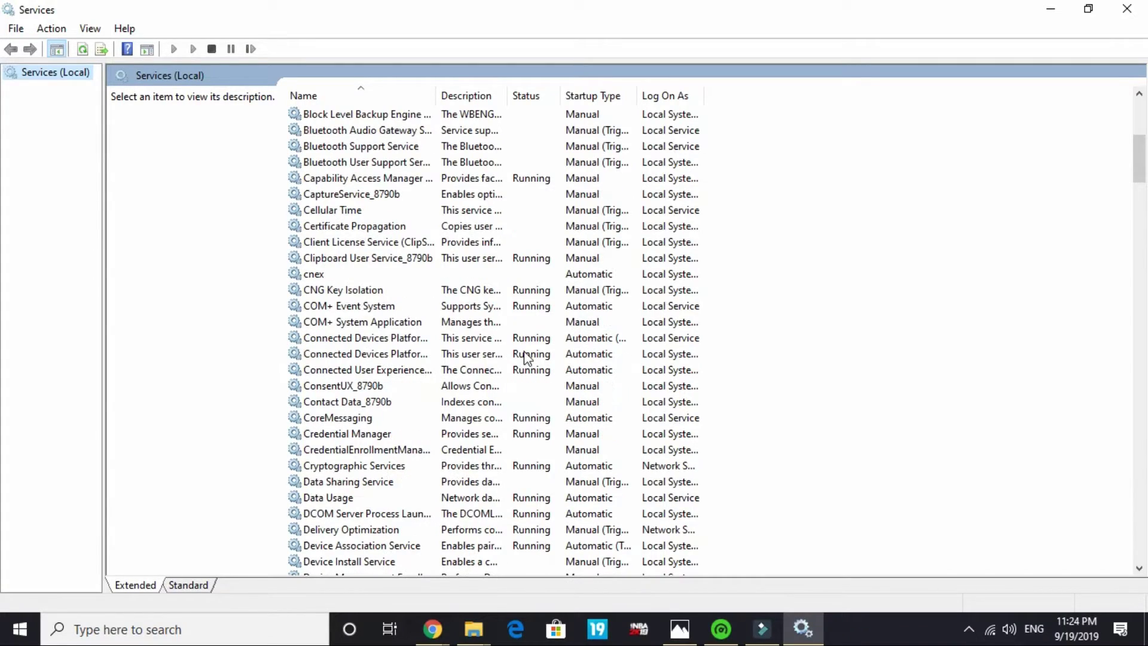
scroll(527, 357, down, 20)
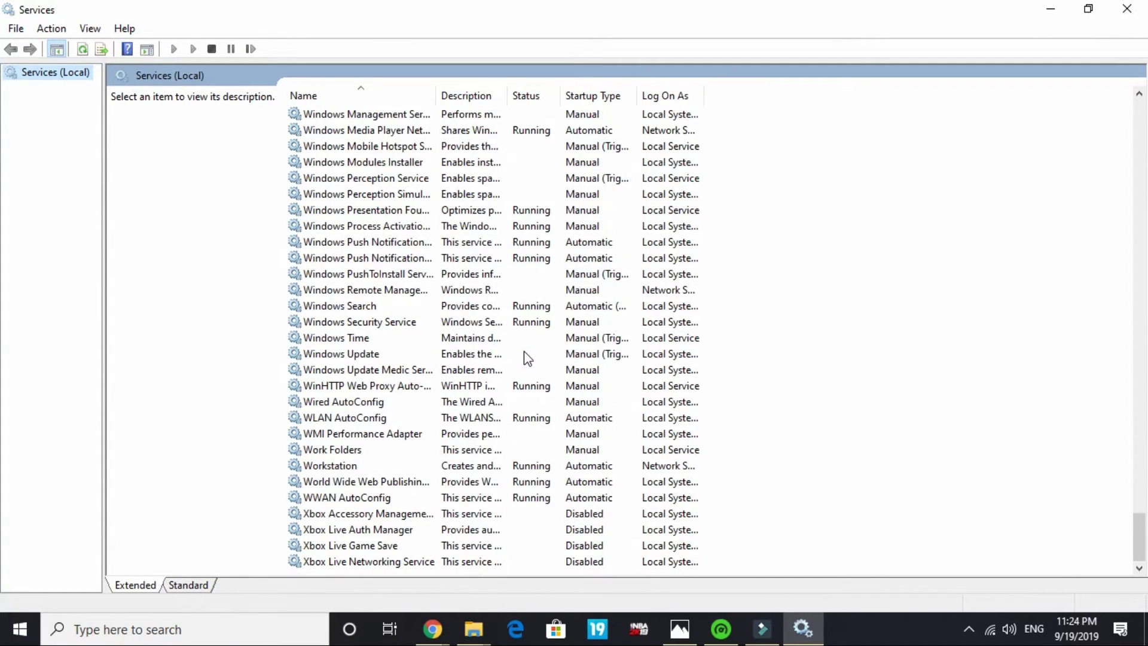
Set Xbox Accessory Management Service's startup type to Disabled and apply it
click(321, 515)
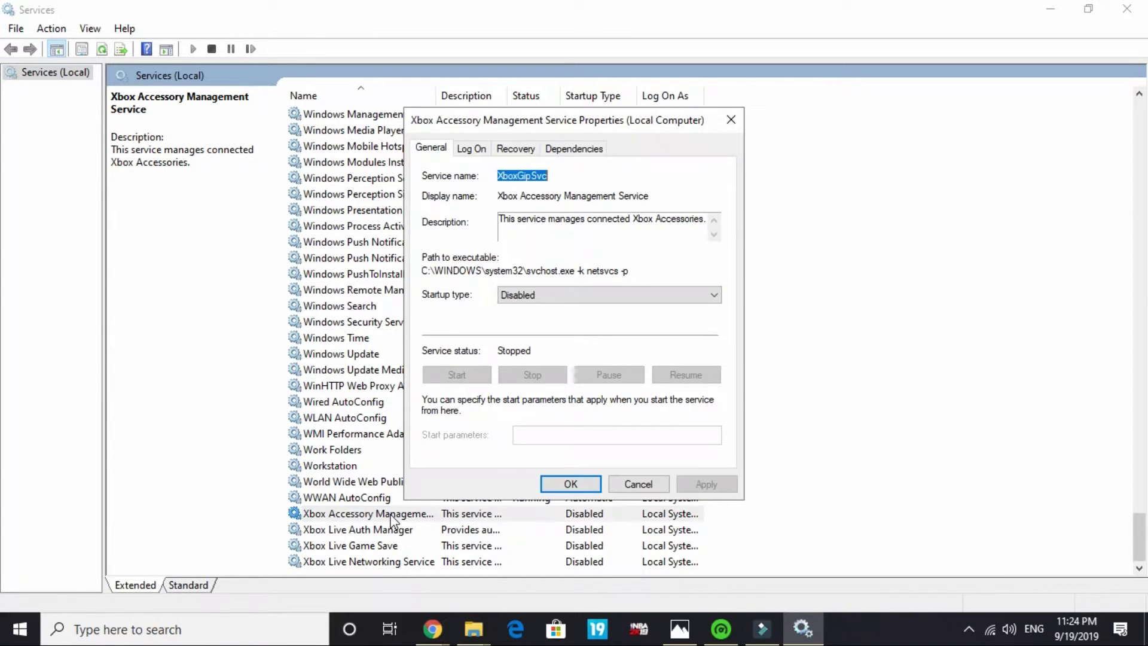
click(506, 295)
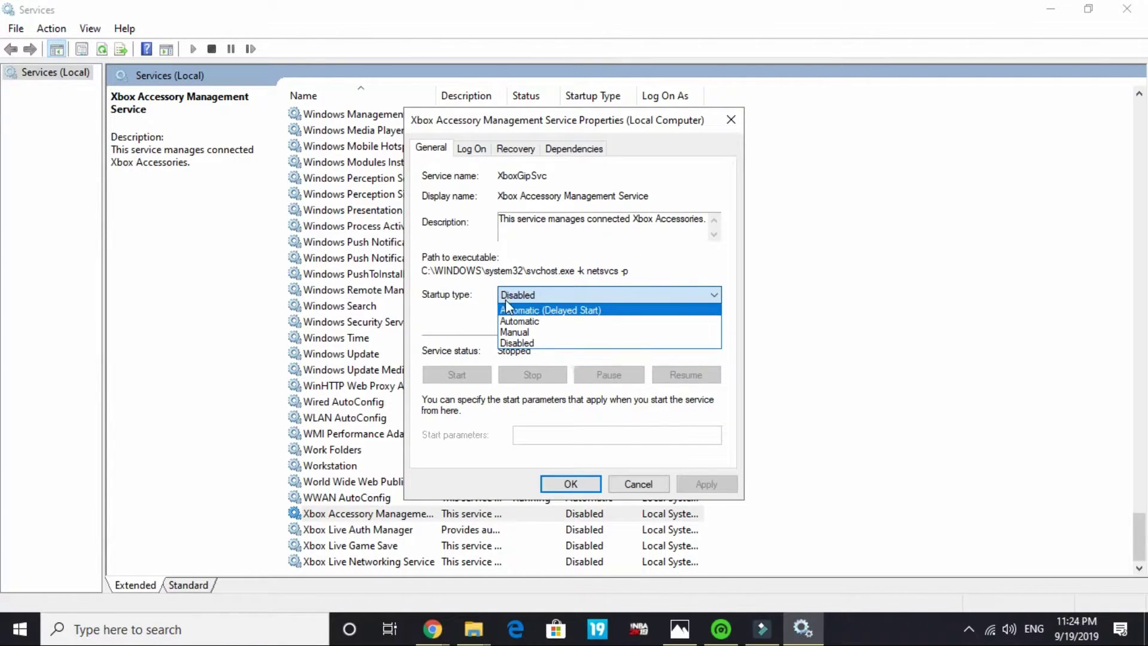
click(515, 343)
click(693, 484)
click(571, 486)
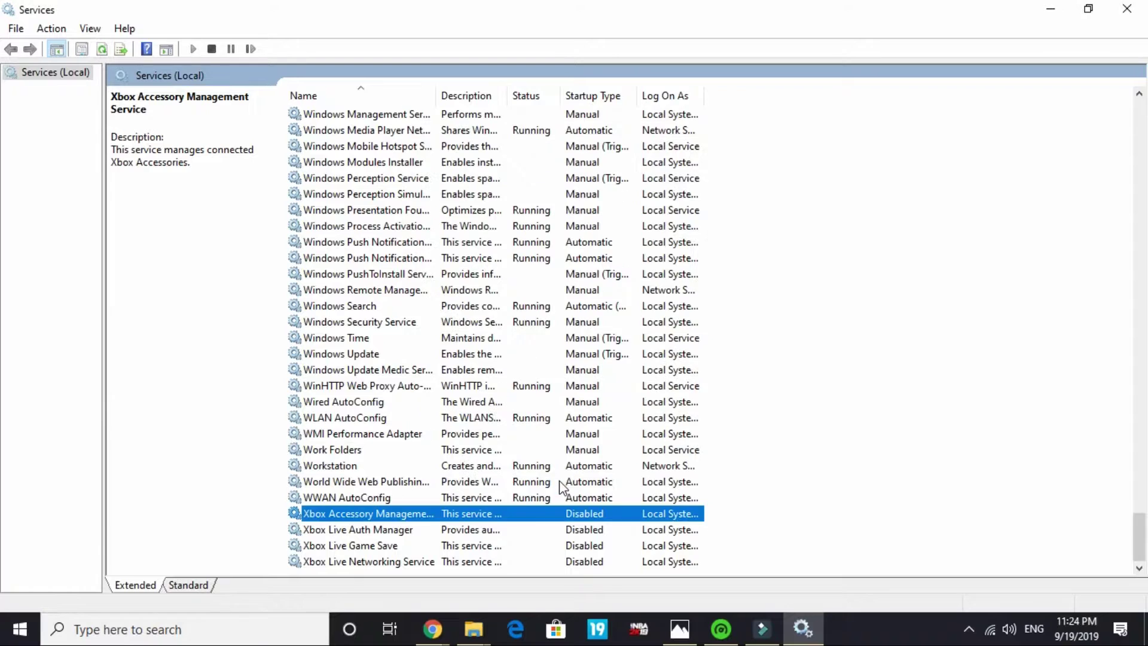
Set Xbox Live Auth Manager to Disabled, then check Xbox Live Game Save and Networking
click(356, 530)
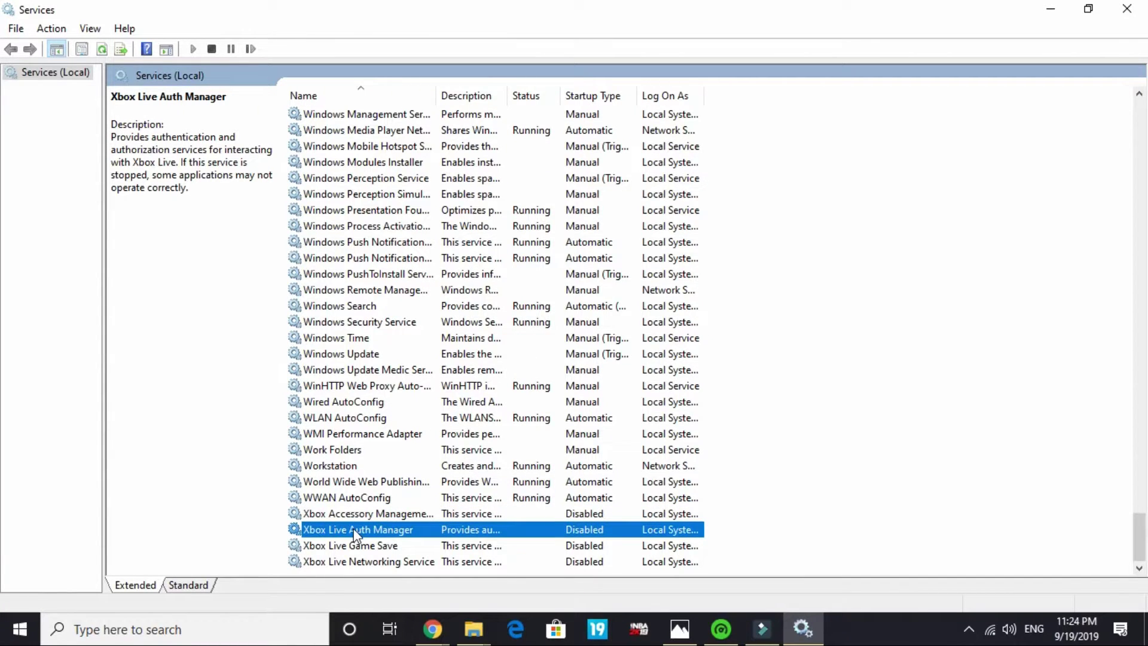
double_click(357, 531)
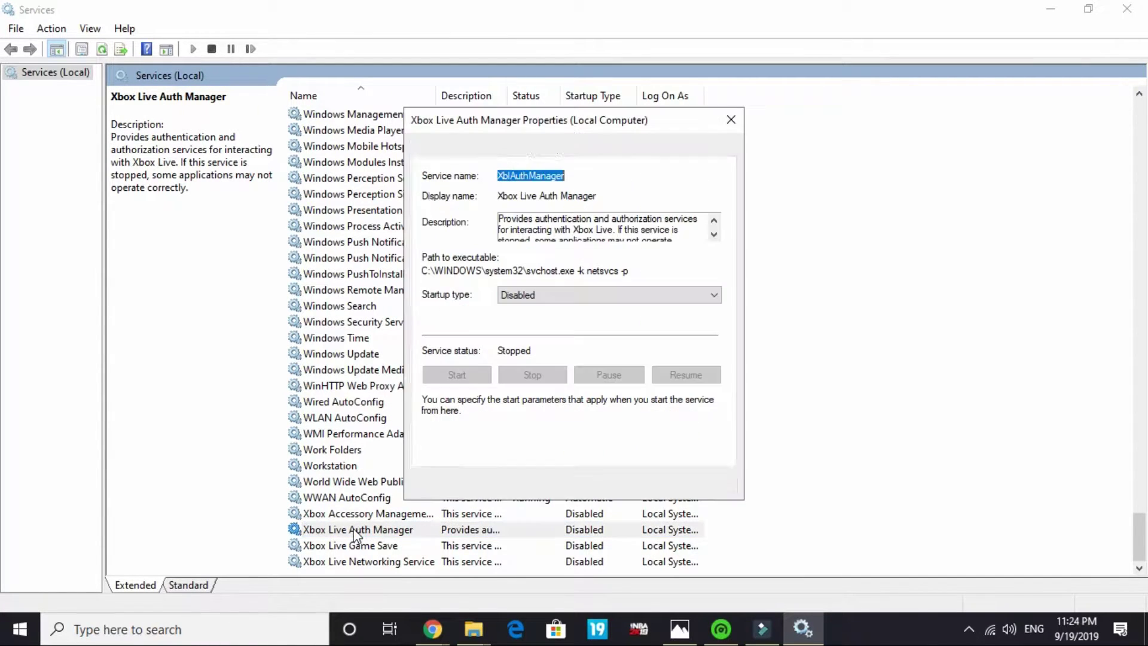
click(532, 296)
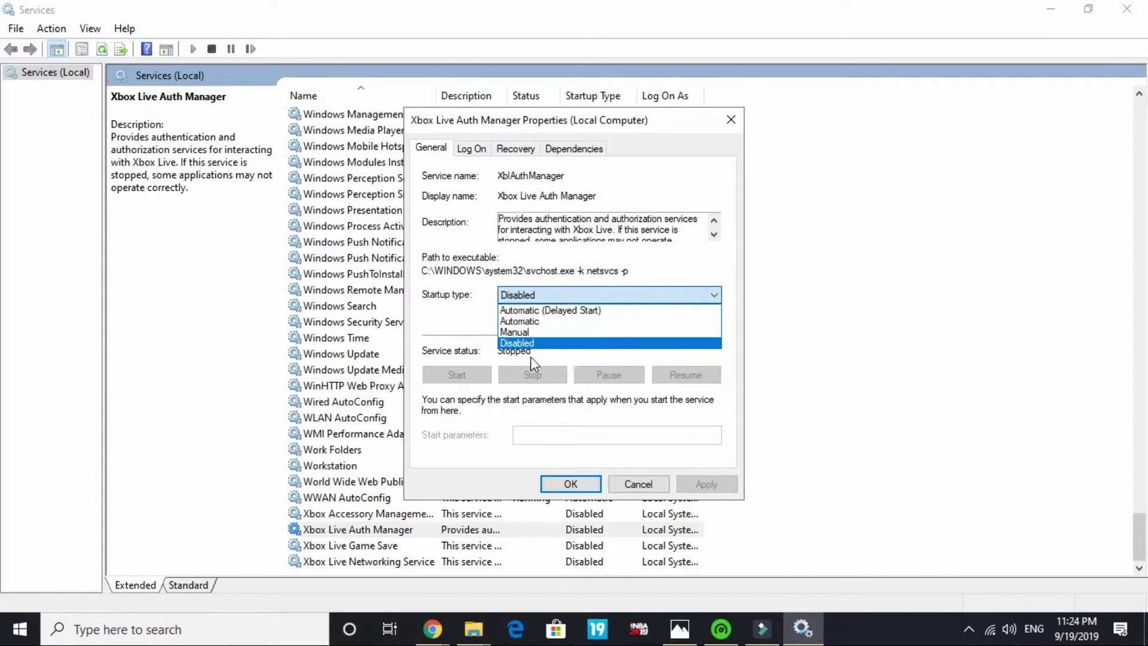
click(527, 343)
click(711, 487)
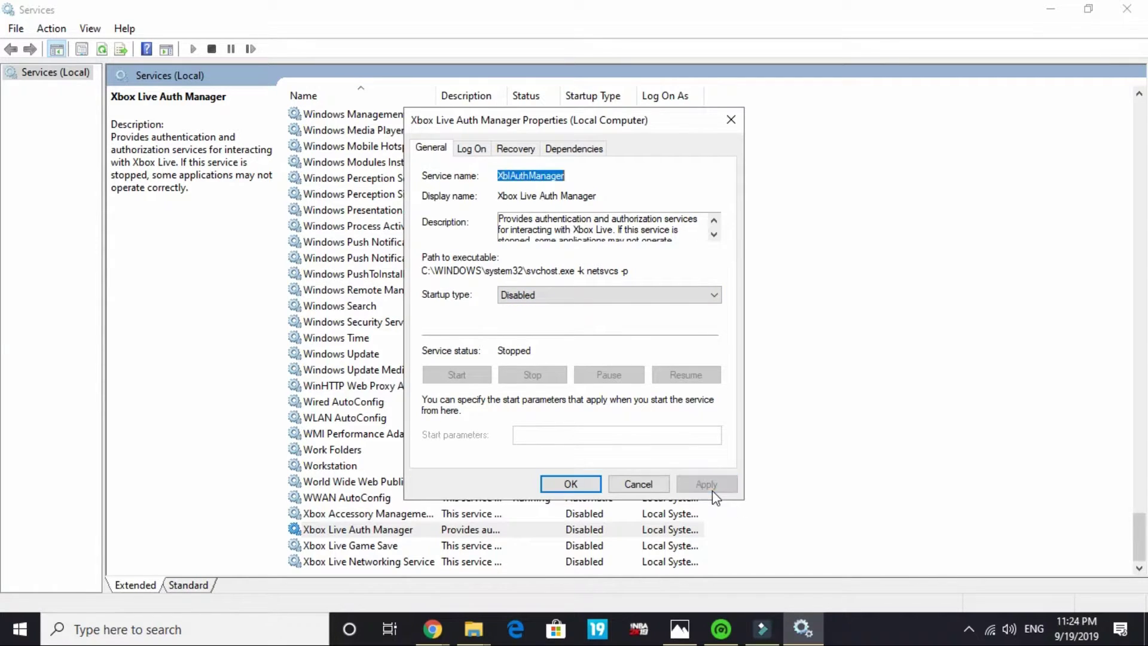
click(570, 485)
click(367, 549)
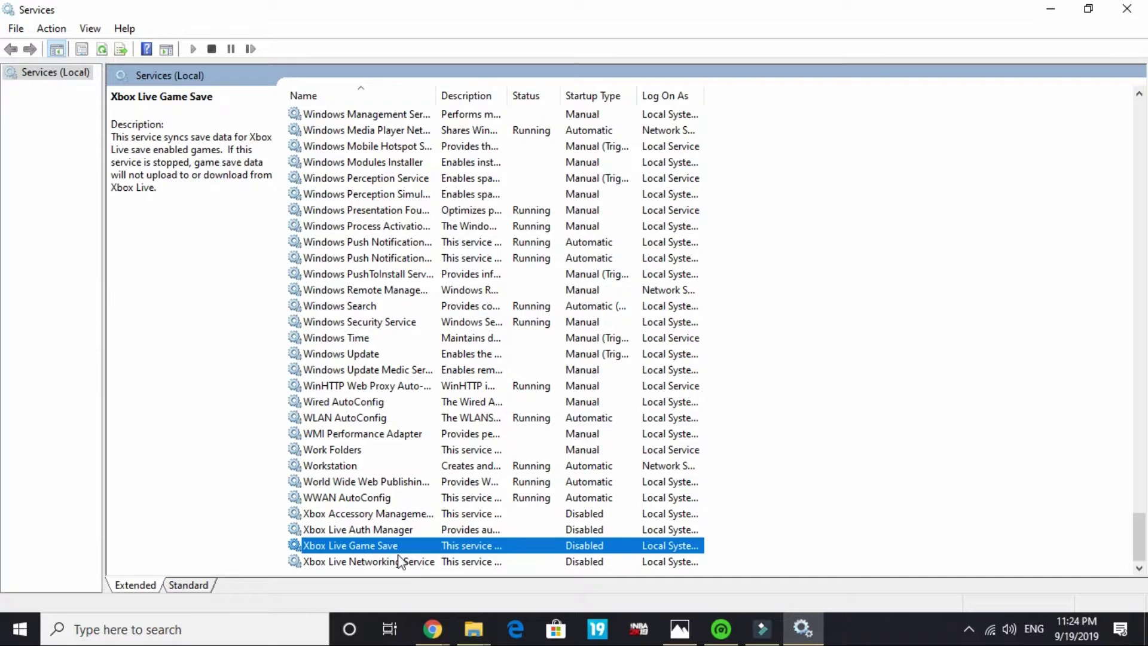
click(330, 562)
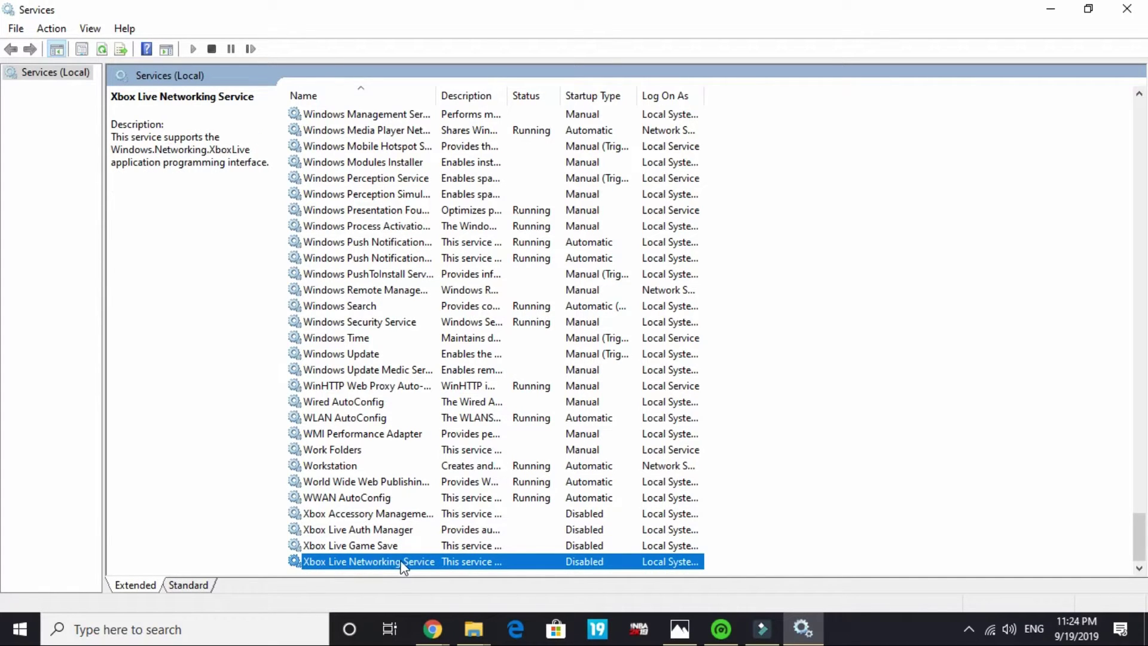
Keep the Fax service's startup type Disabled, apply it, and close Services
key(f)
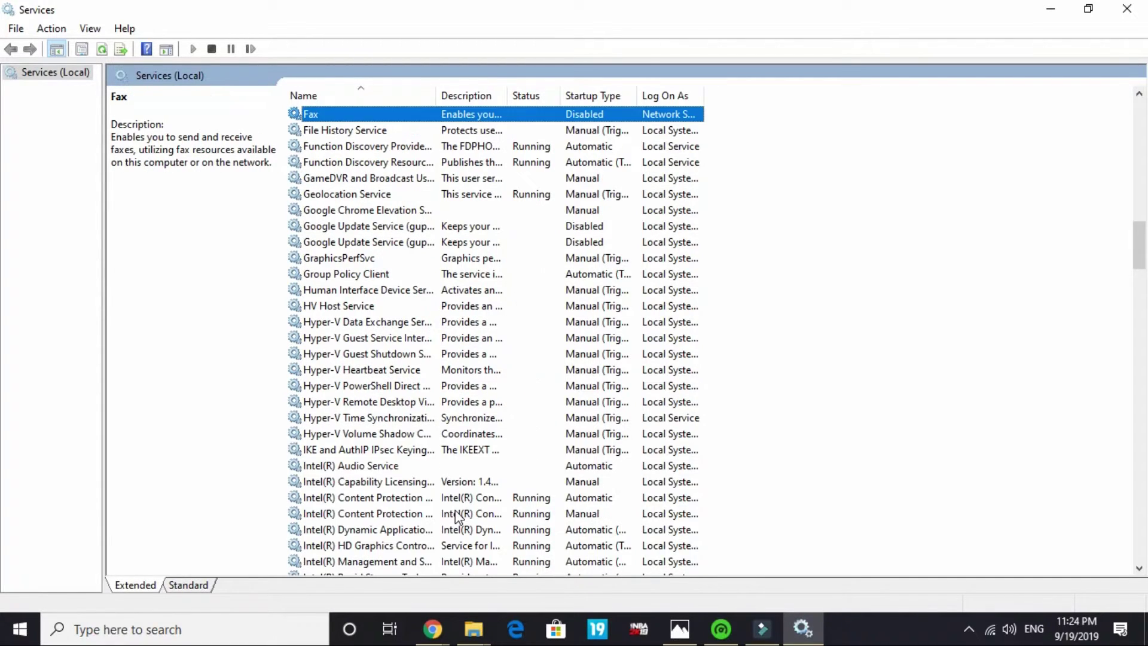
double_click(327, 113)
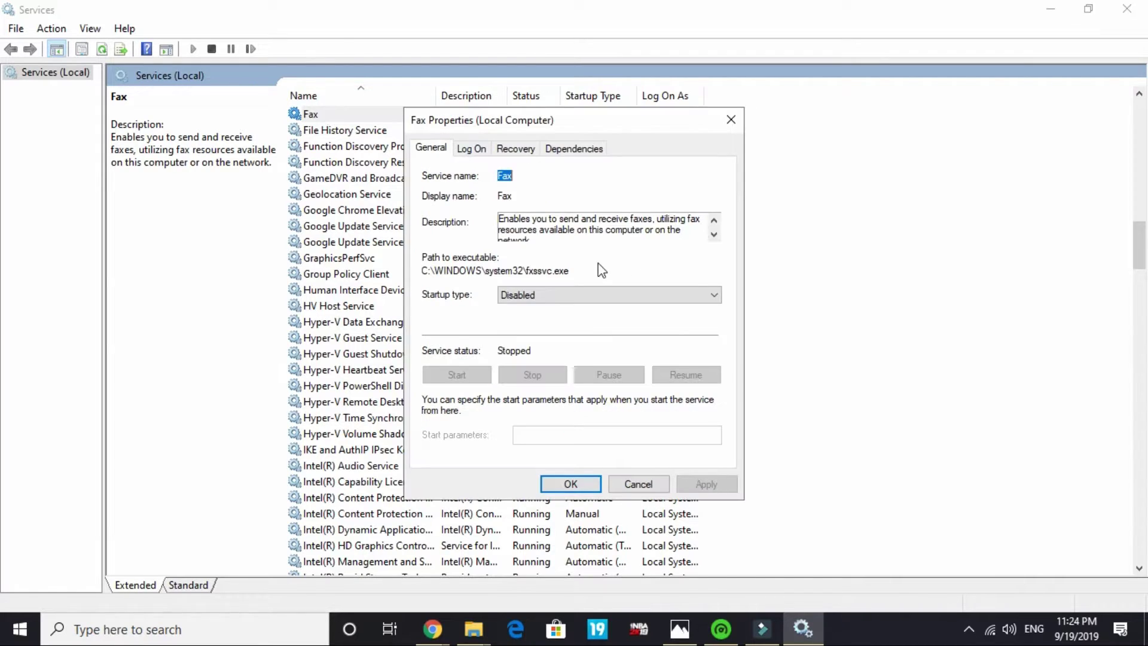
click(548, 295)
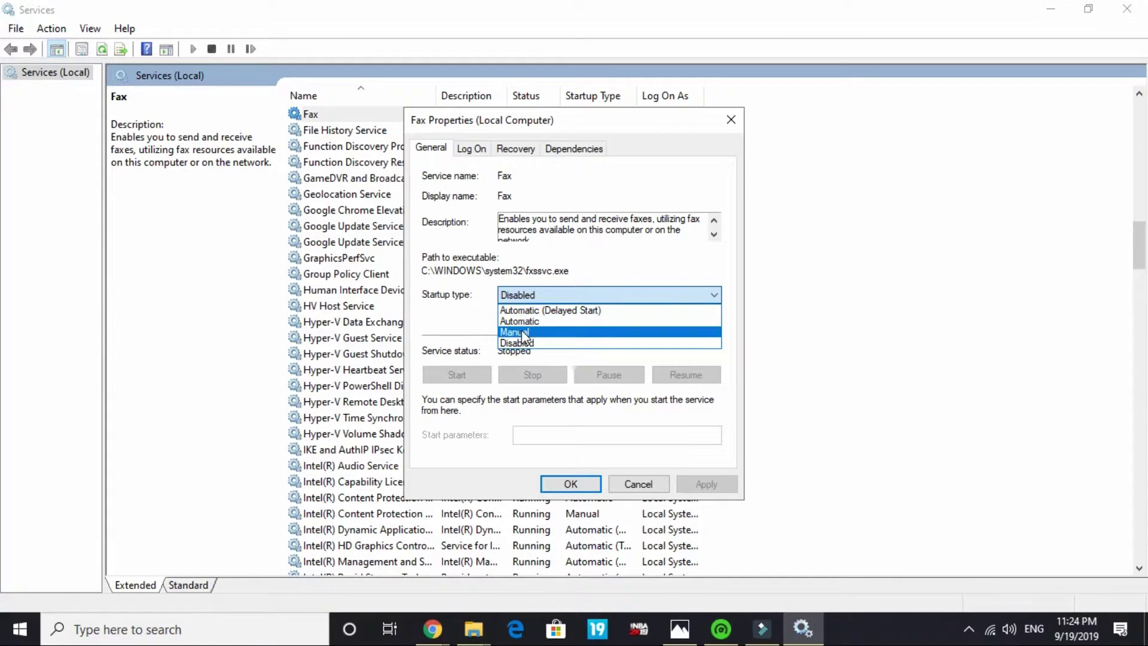
click(569, 344)
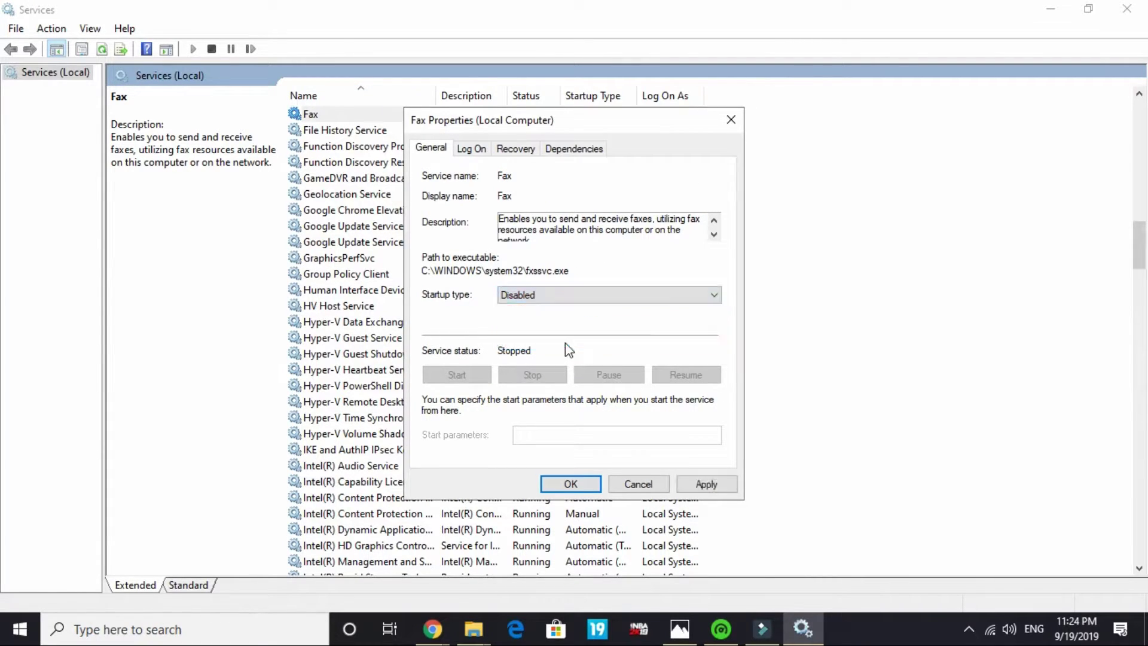
click(706, 481)
click(571, 484)
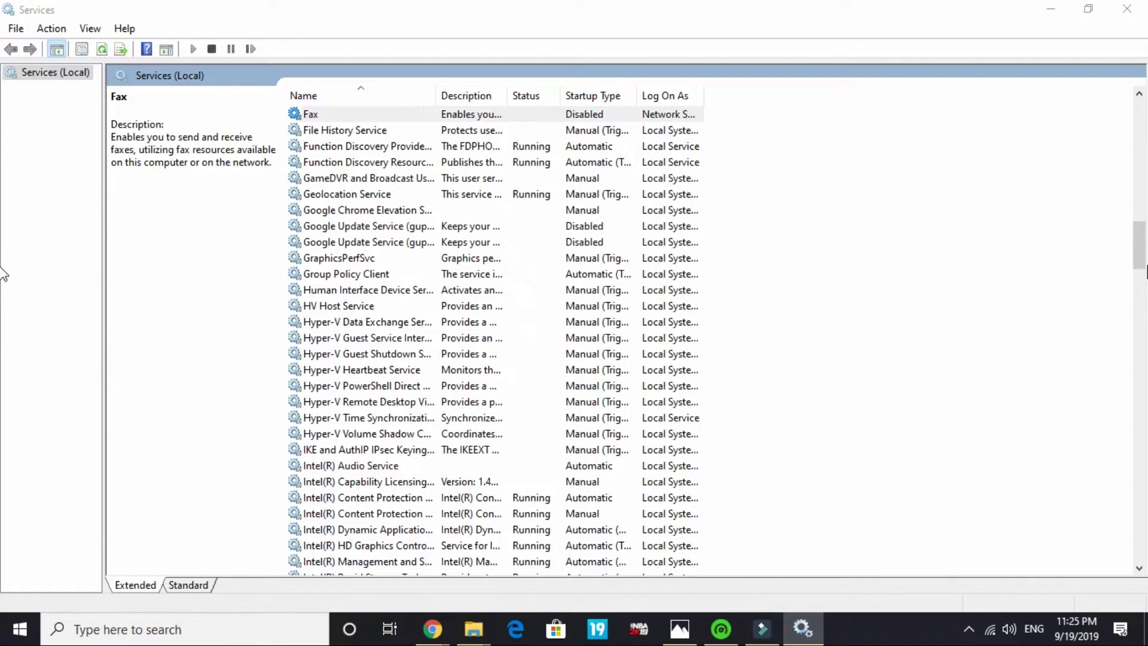
click(1139, 12)
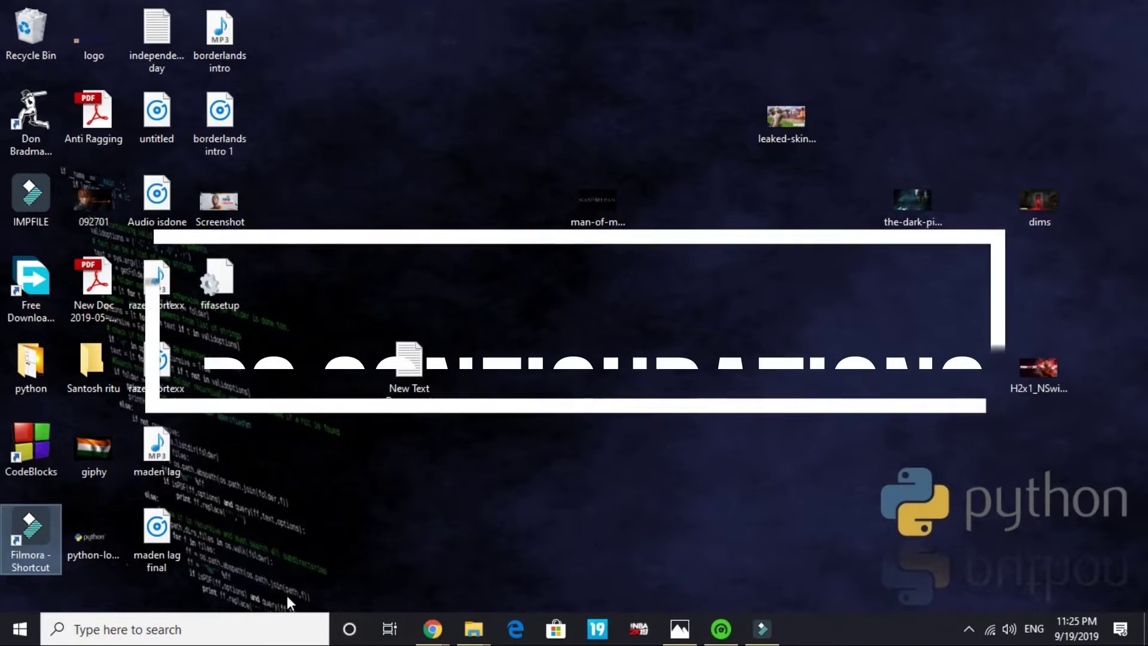
Open the Run dialog from search and run msconfig to launch System Configuration
click(180, 638)
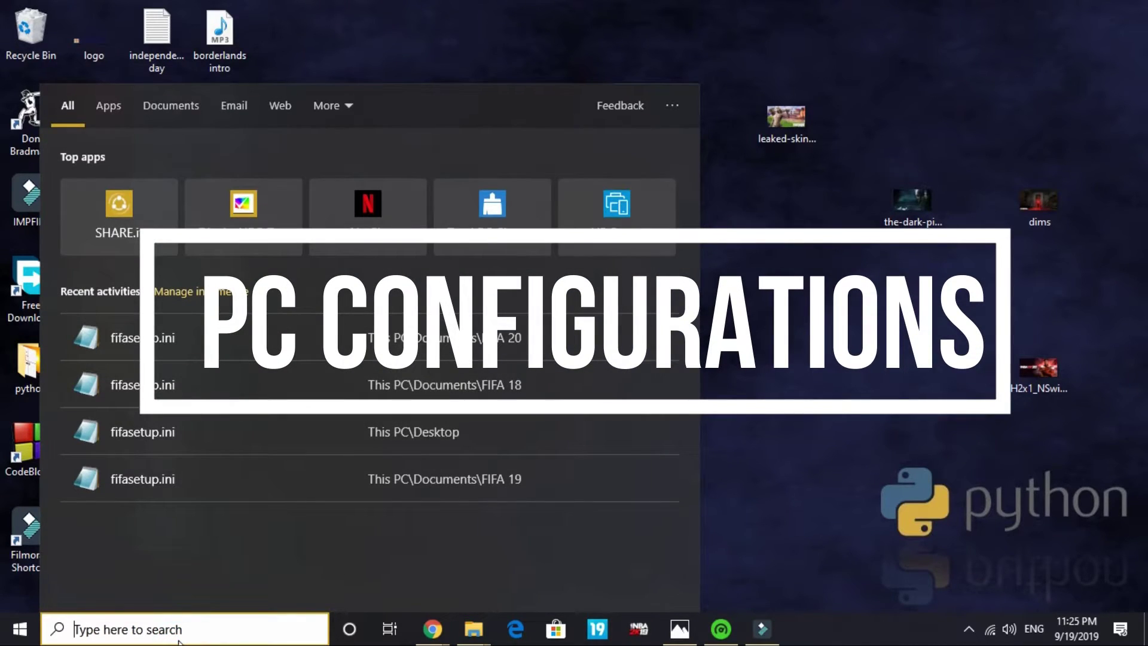
text(run)
key(Return)
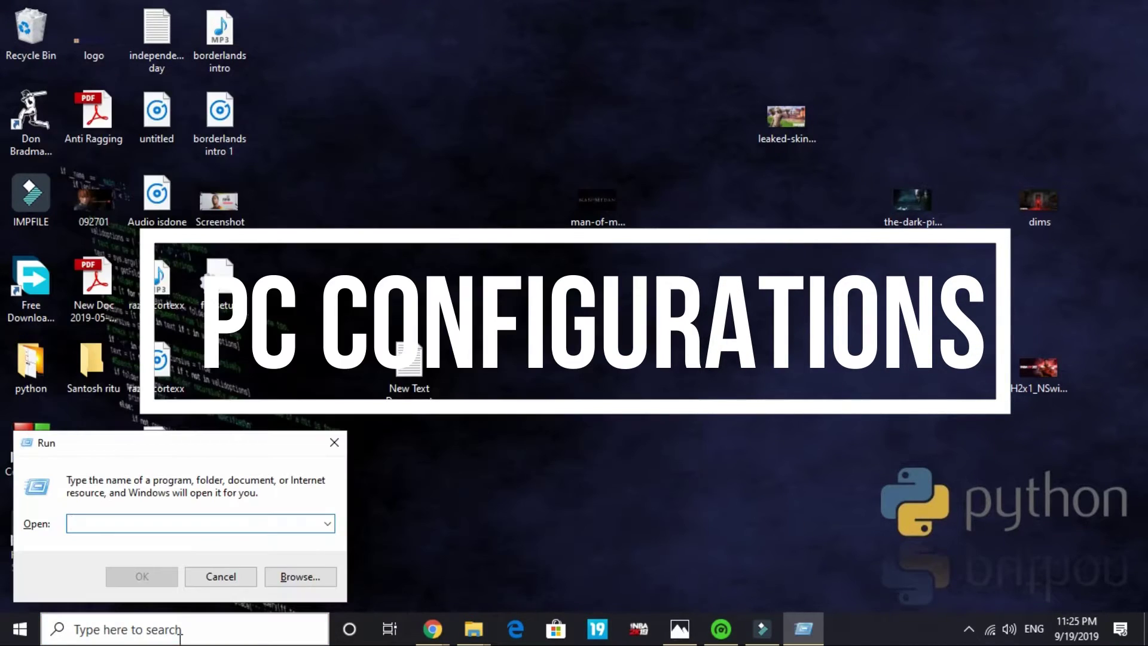
click(138, 517)
text(m)
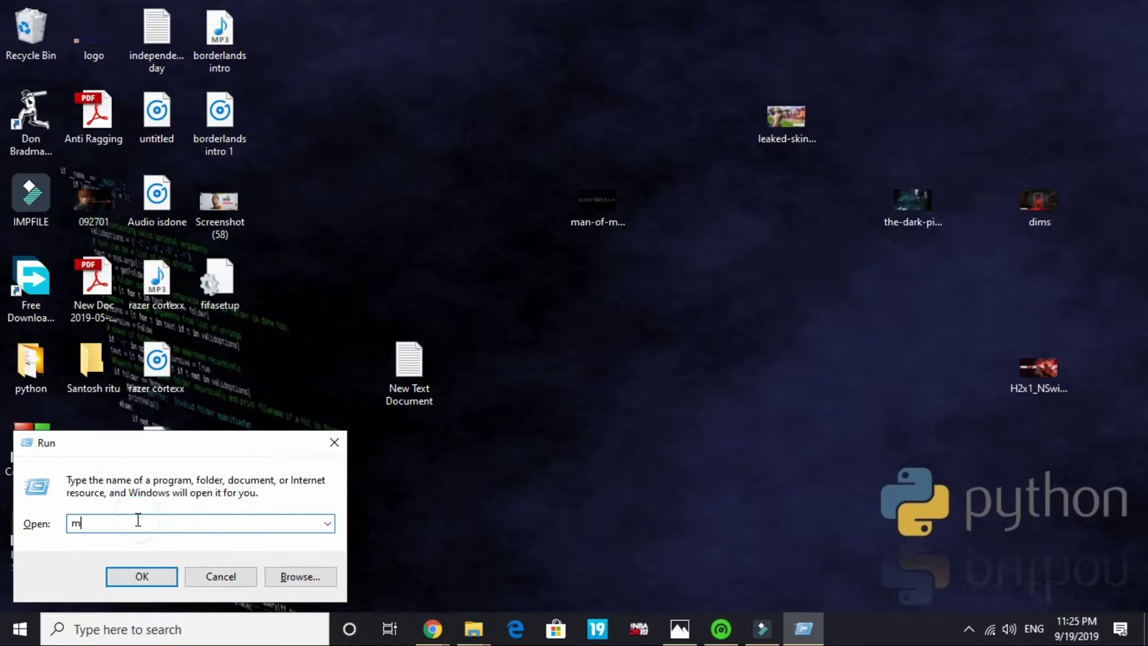
text(sconfig)
key(Return)
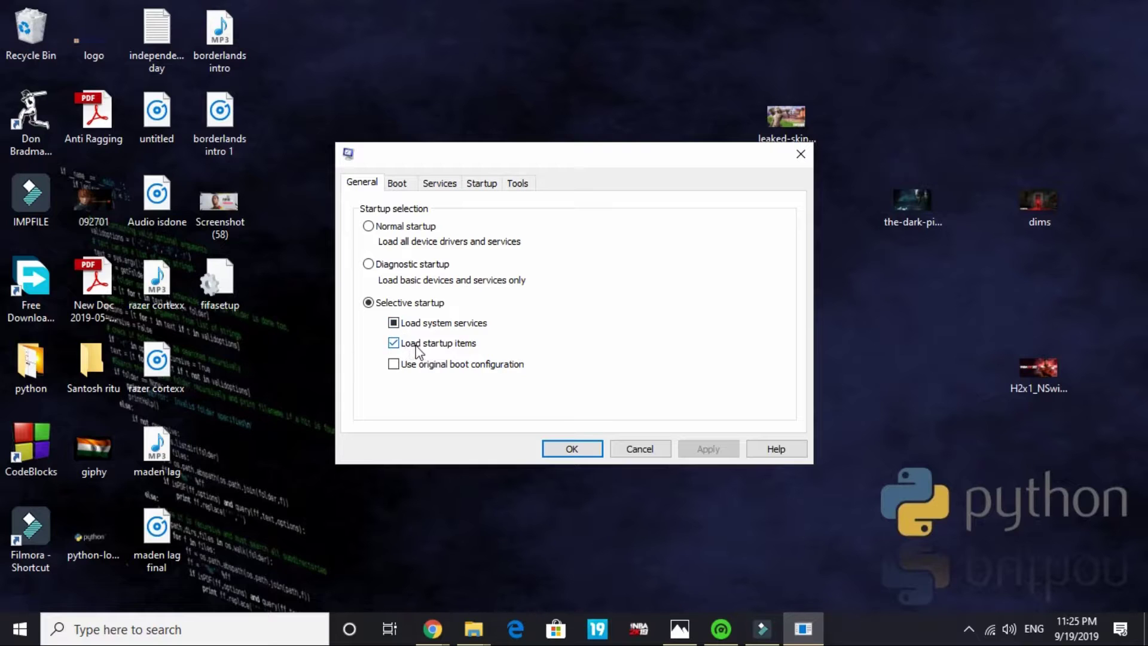
On the Boot tab, uncheck No GUI boot and select the 3-second Timeout box
click(400, 185)
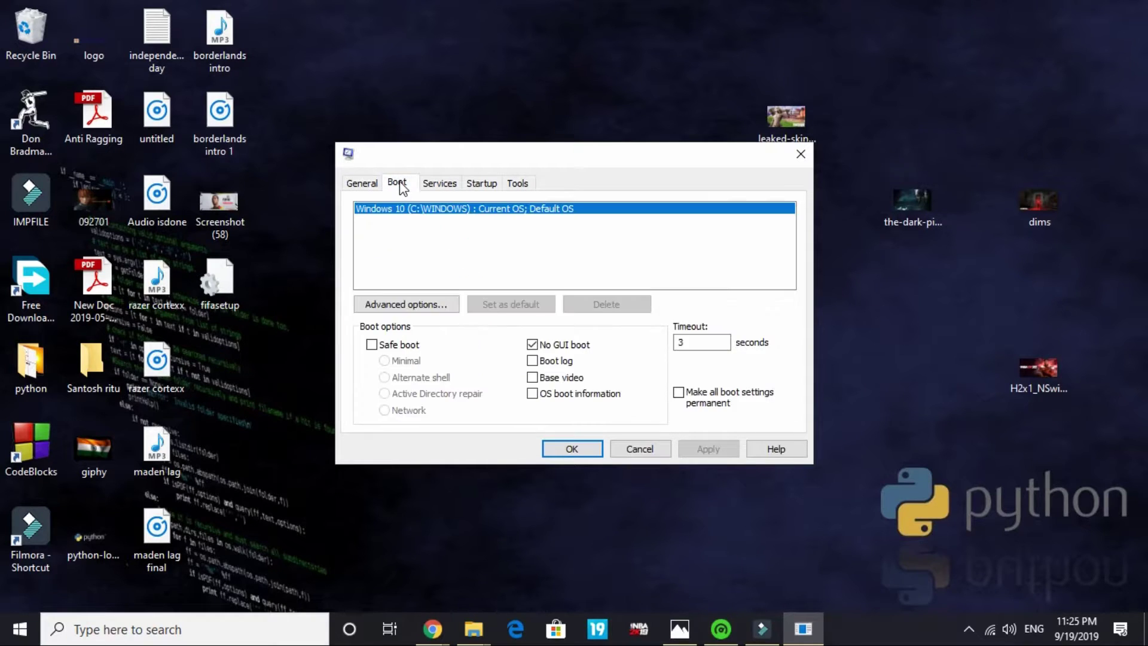
click(533, 346)
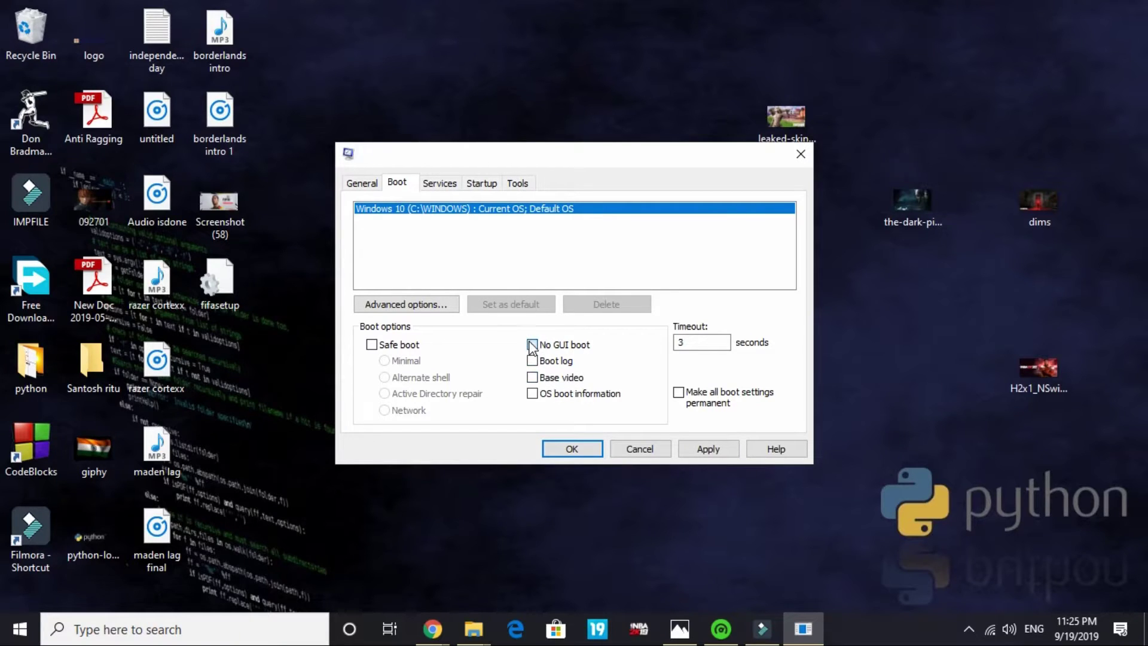
click(712, 344)
On the Services tab, tick Hide all Microsoft services and review the remaining third-party services
click(452, 185)
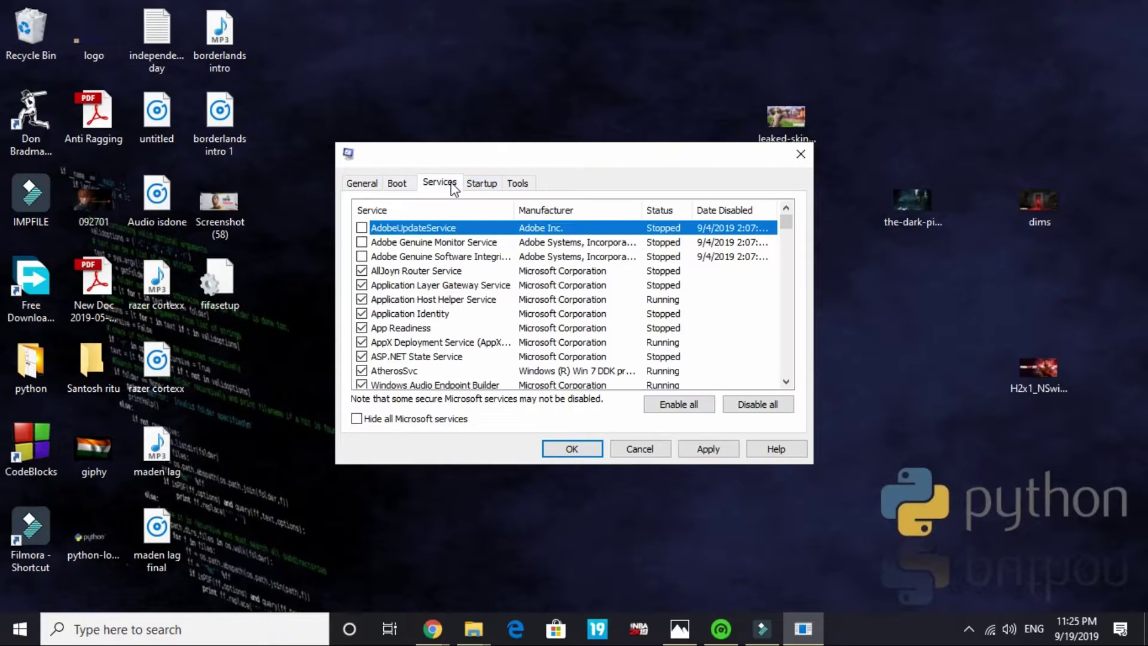
click(362, 420)
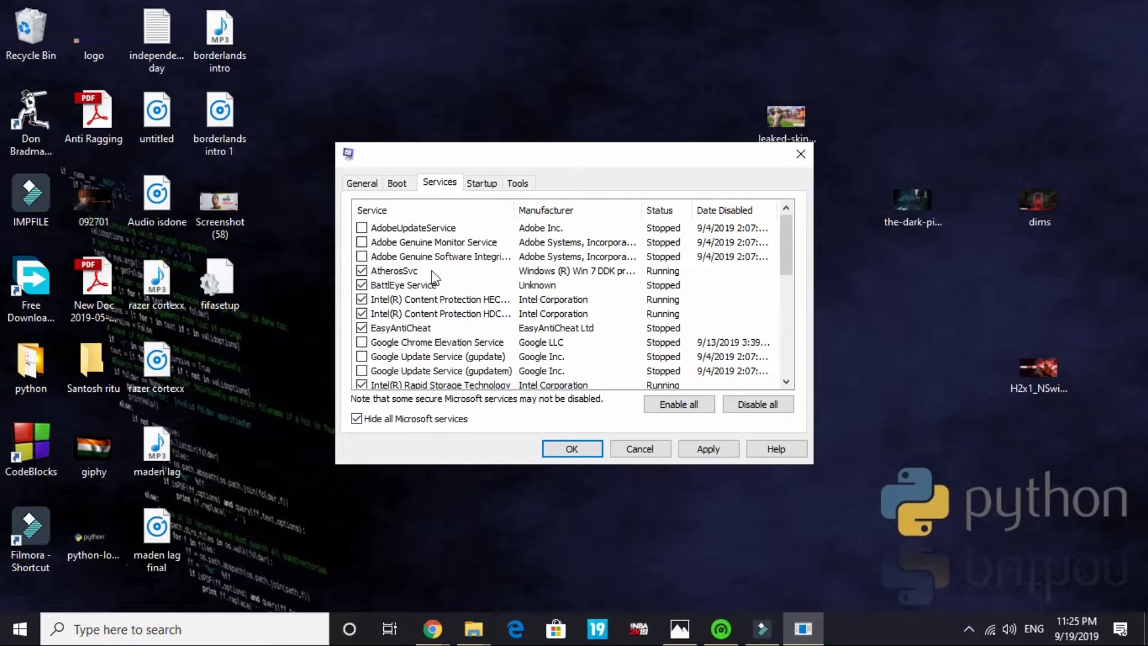
scroll(432, 276, down, 5)
scroll(432, 277, up, 5)
scroll(361, 361, down, 6)
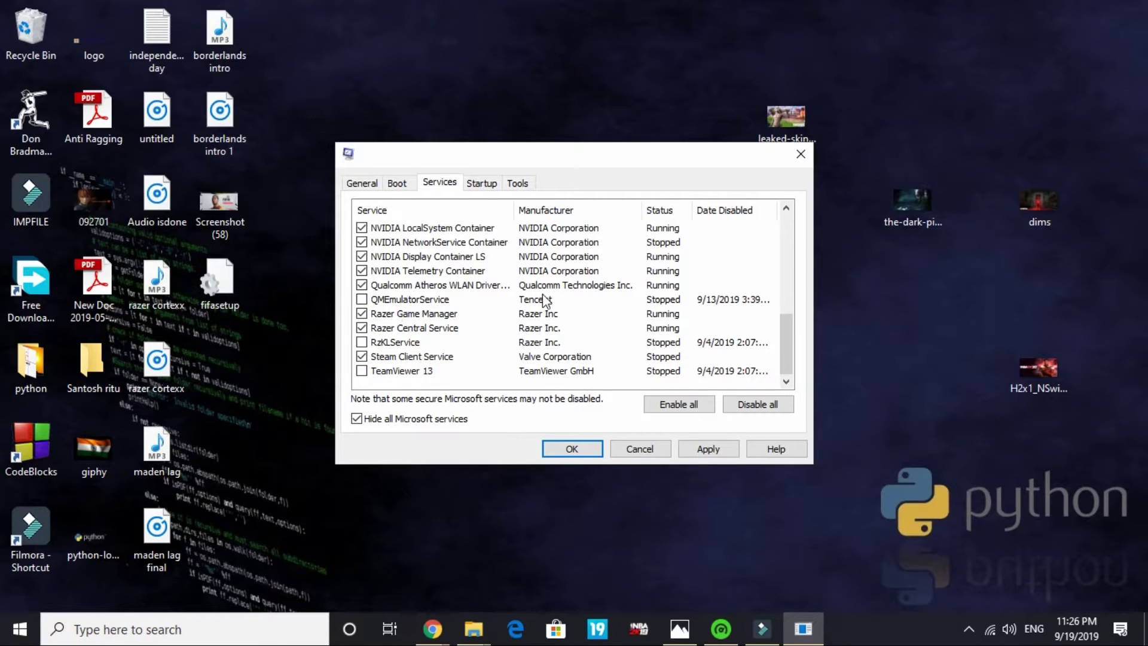
scroll(538, 301, up, 5)
scroll(546, 300, down, 5)
scroll(545, 300, up, 5)
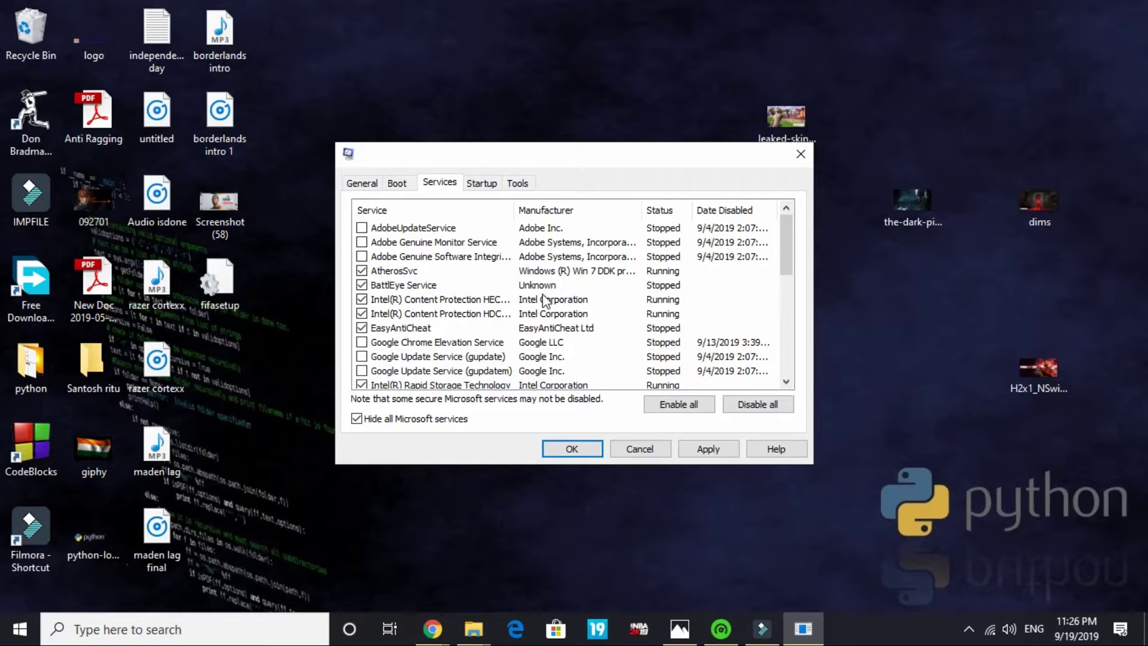
click(482, 184)
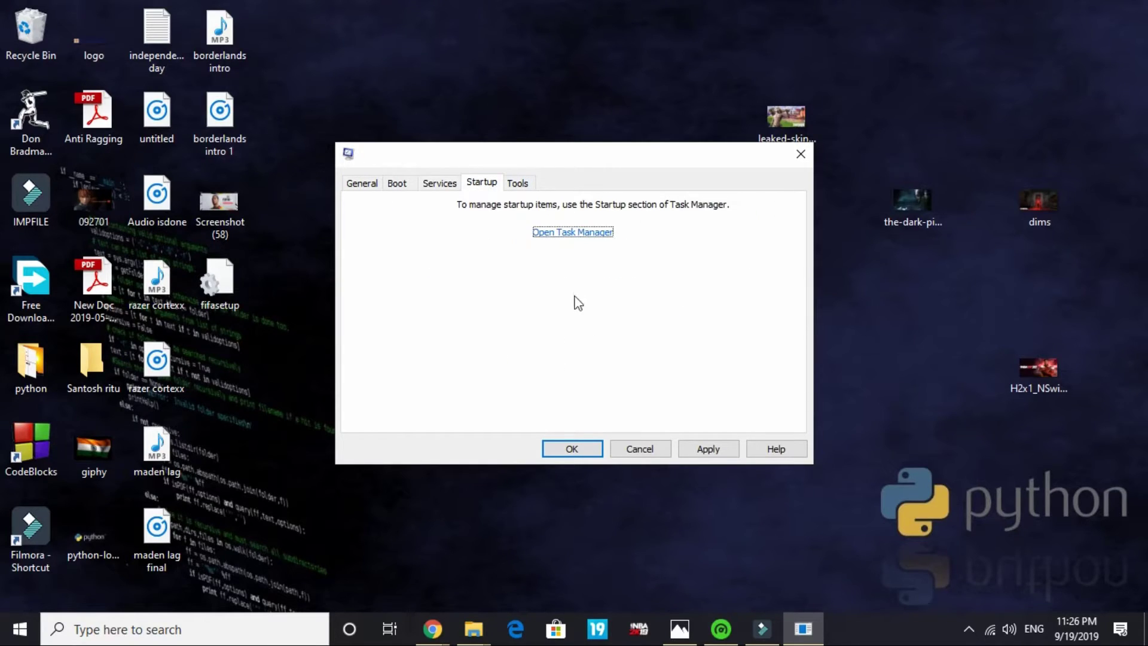
click(597, 235)
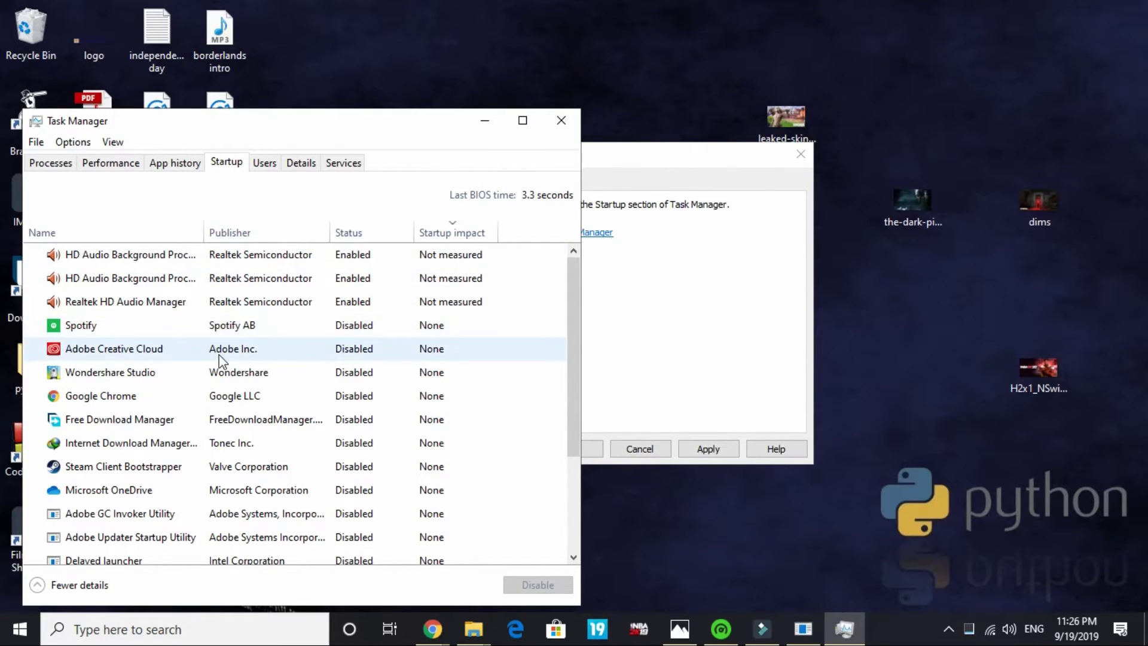
scroll(278, 440, down, 2)
scroll(281, 441, up, 2)
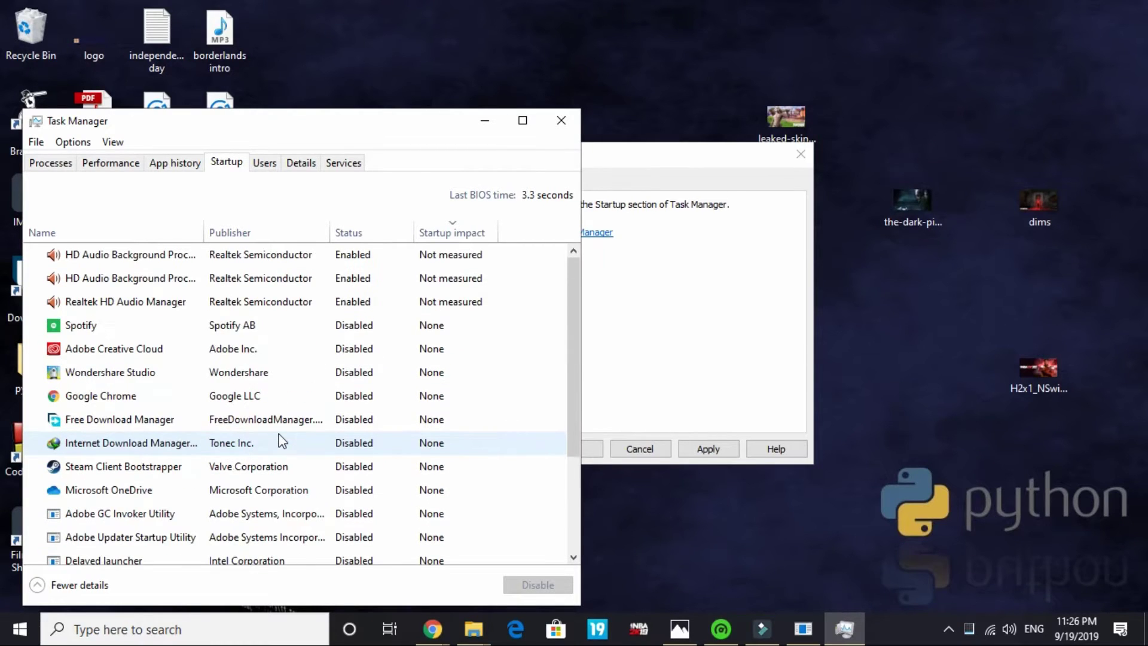
scroll(281, 440, down, 2)
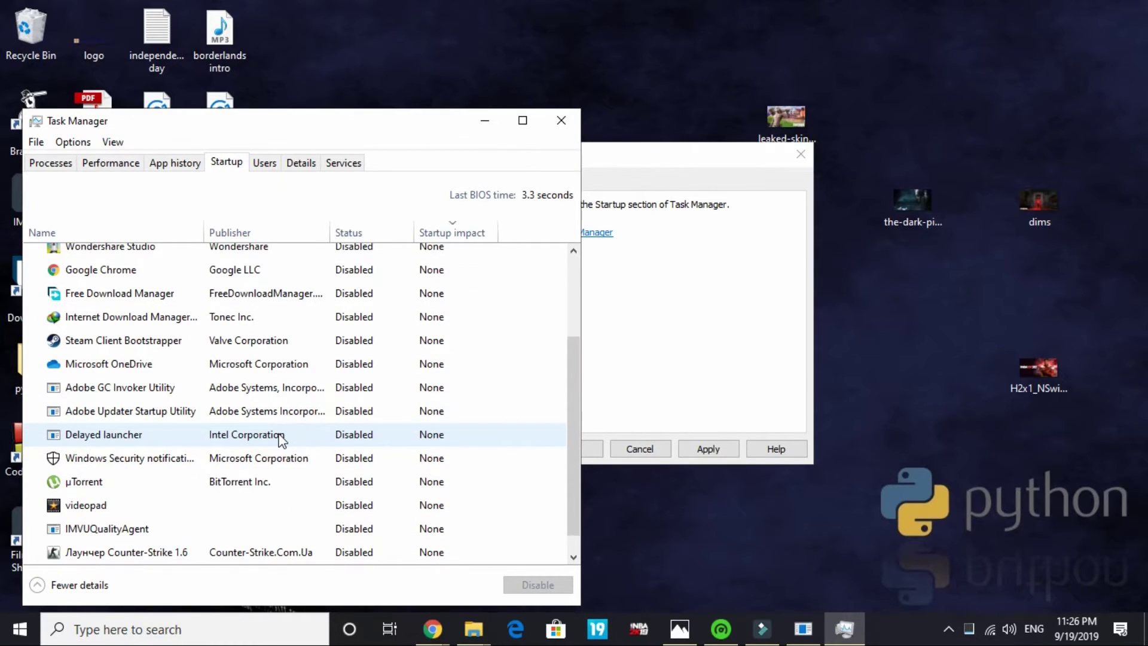
scroll(281, 440, up, 2)
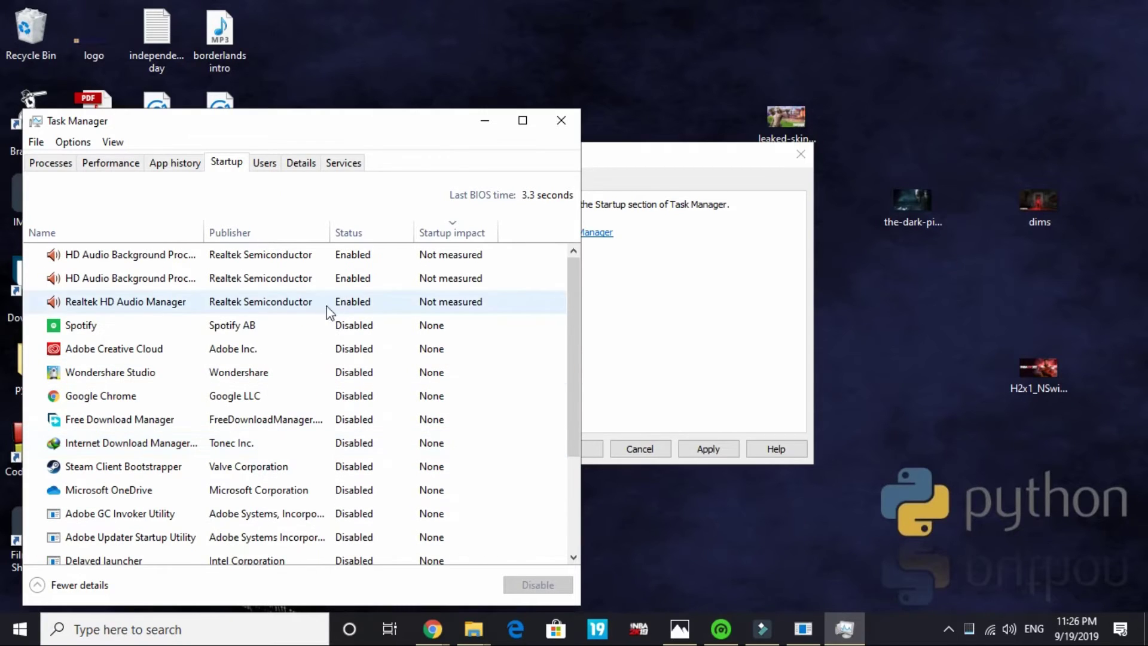
right_click(137, 394)
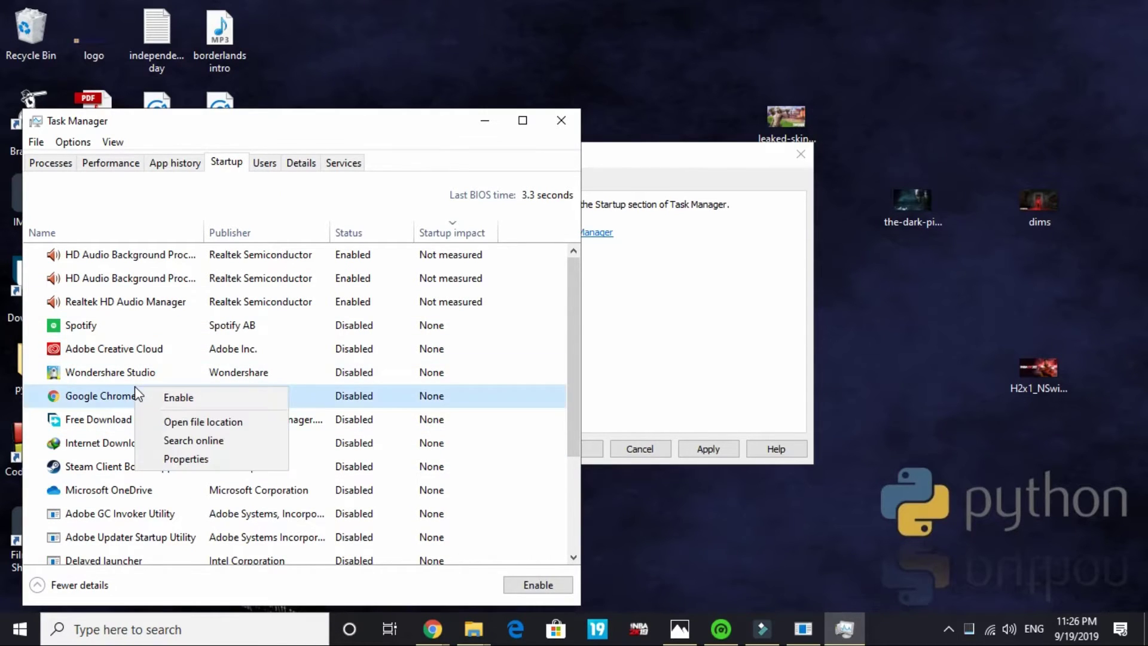
click(99, 302)
right_click(99, 302)
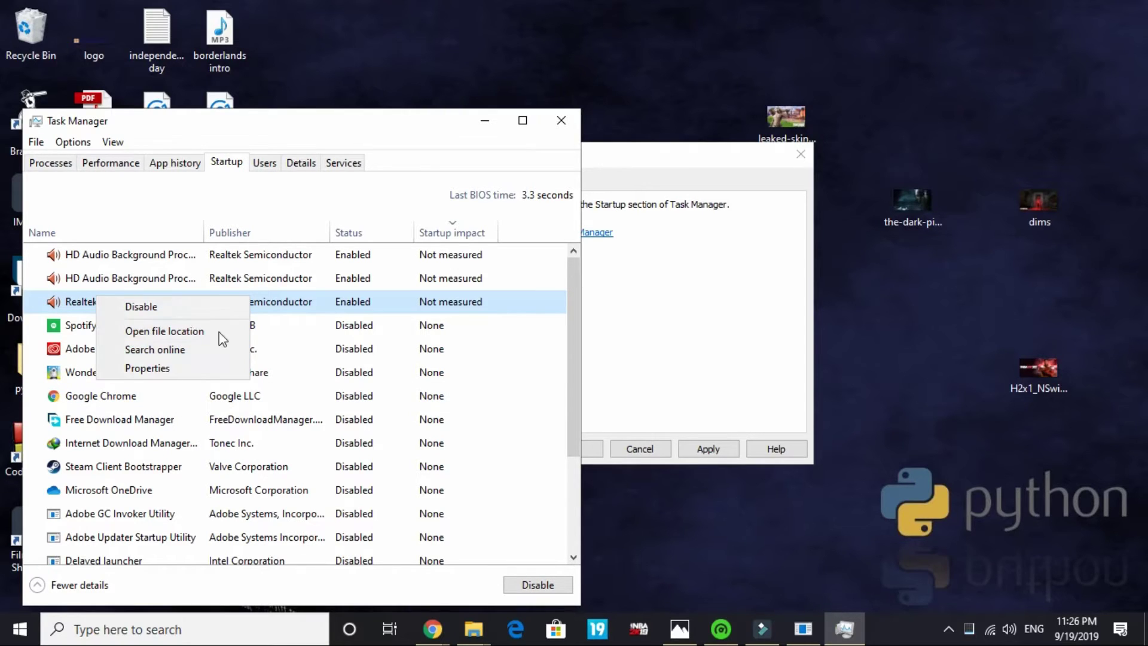
click(235, 410)
click(235, 411)
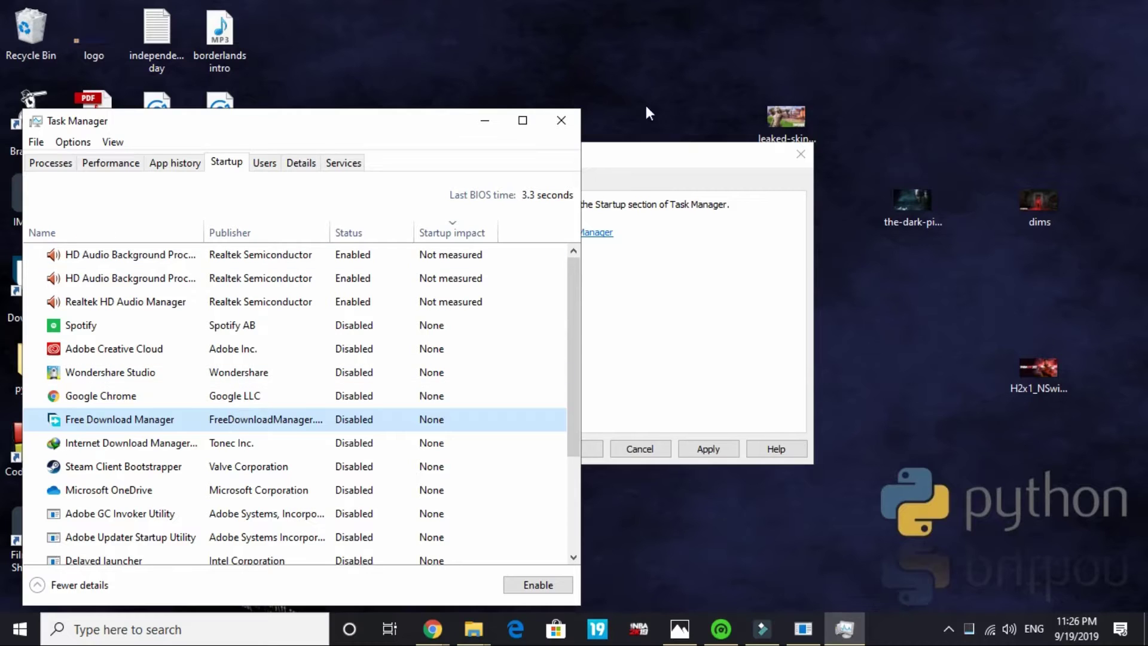
Close Task Manager, apply and confirm System Configuration, and choose Exit without restart
click(559, 123)
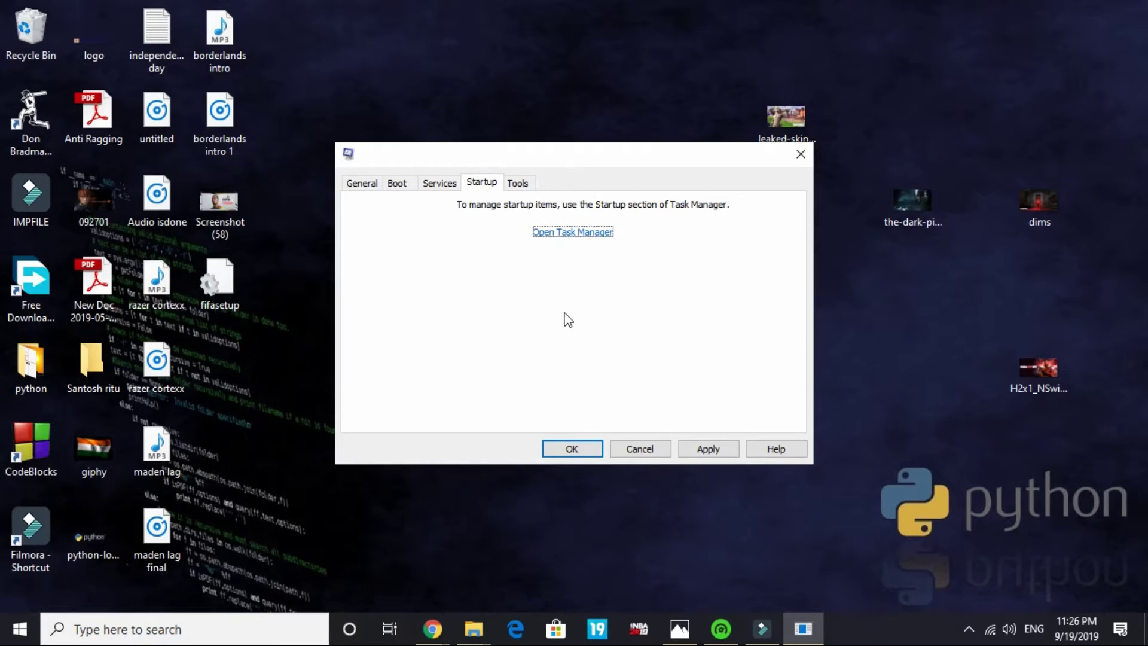
click(684, 448)
click(567, 450)
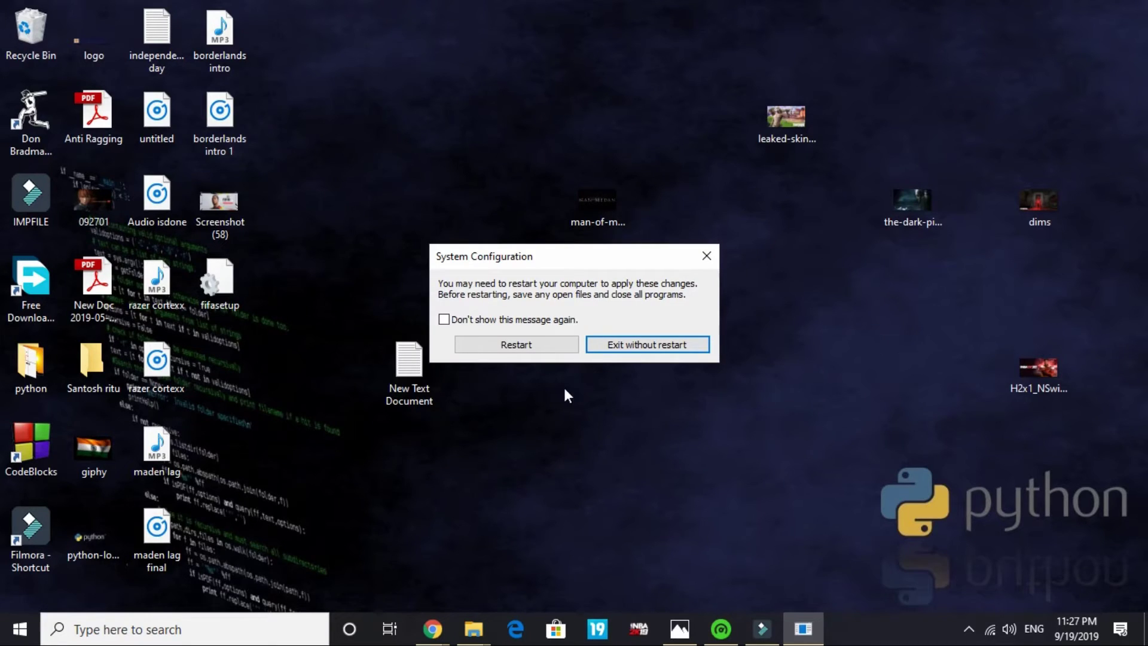
click(629, 351)
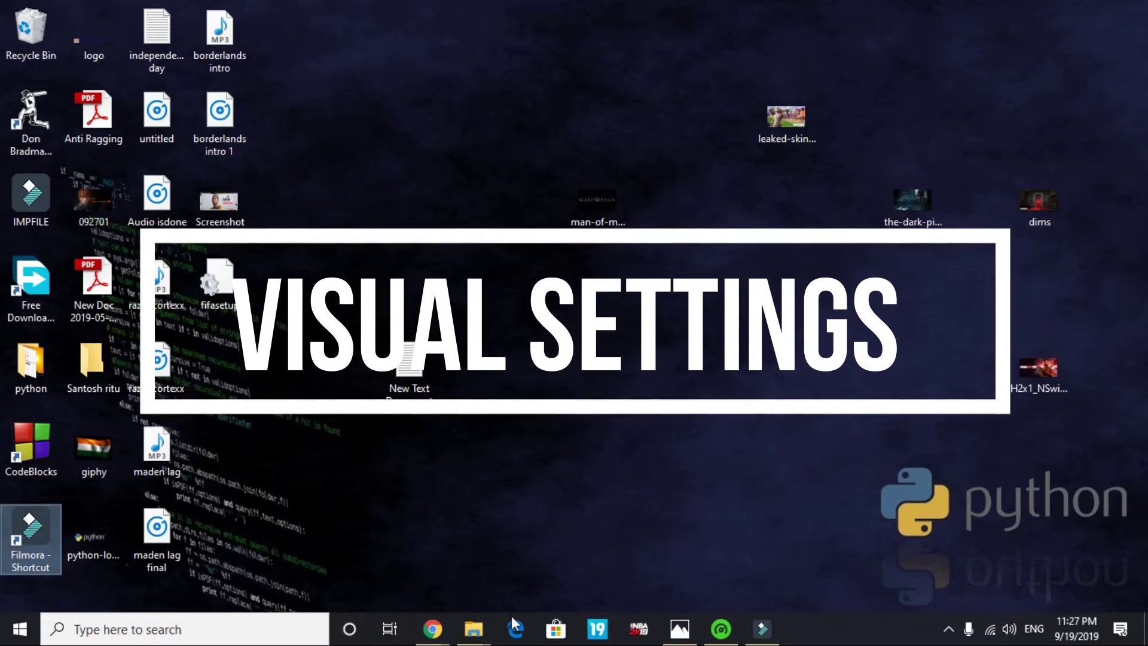
From This PC's system properties, open the Performance Options visual effects settings
click(474, 629)
click(437, 577)
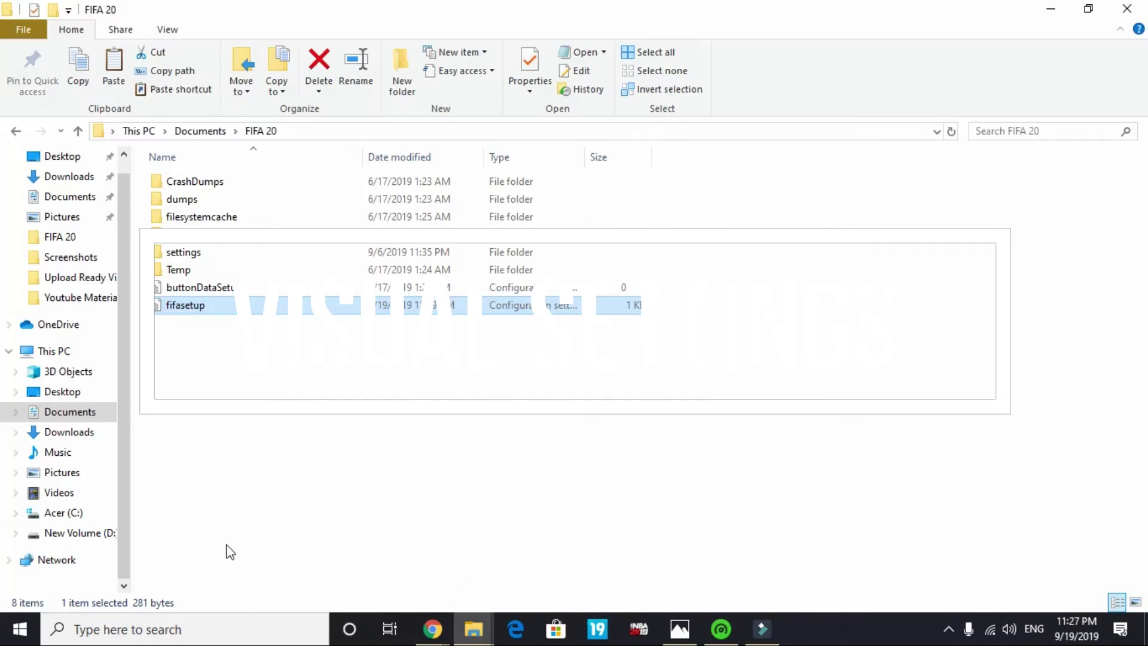
click(67, 353)
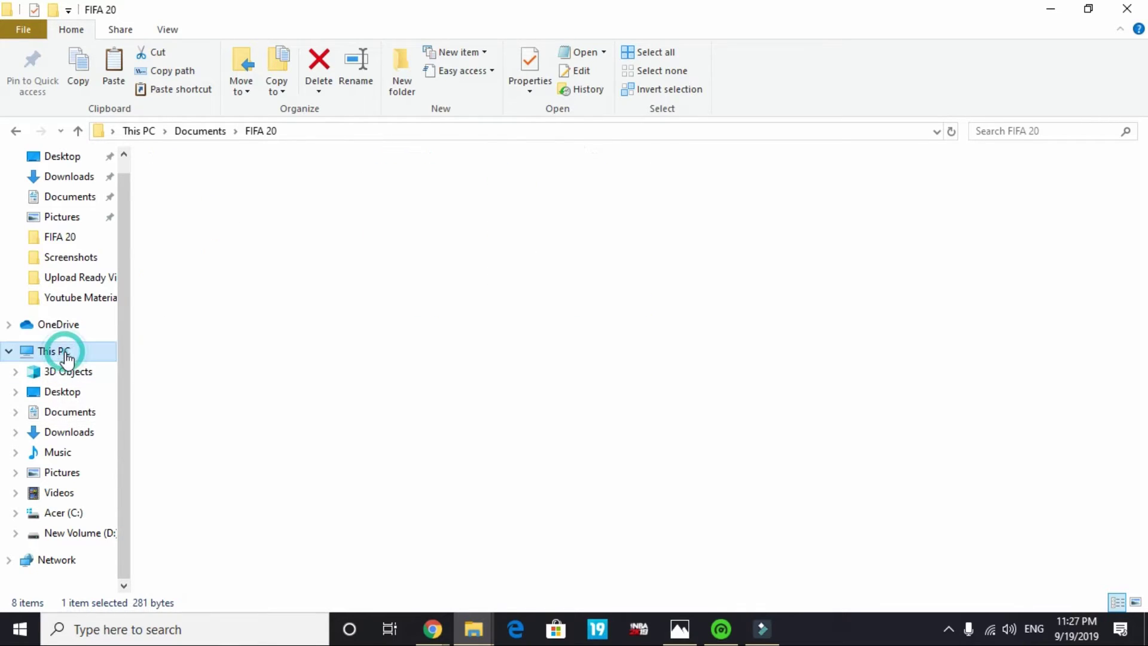
right_click(68, 353)
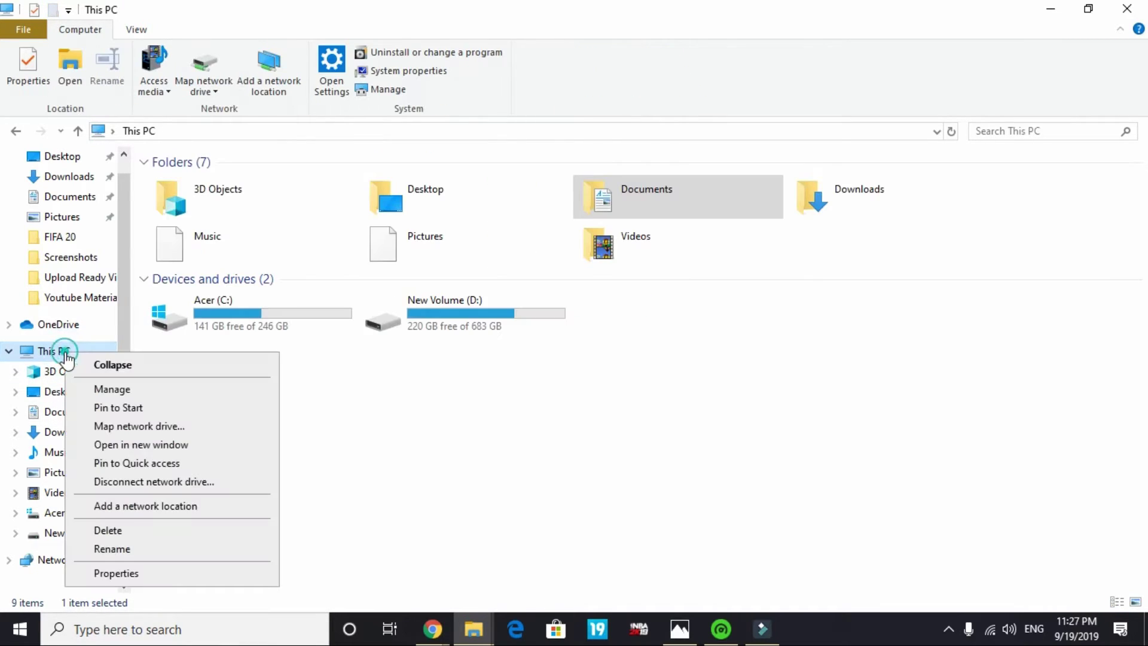
click(149, 573)
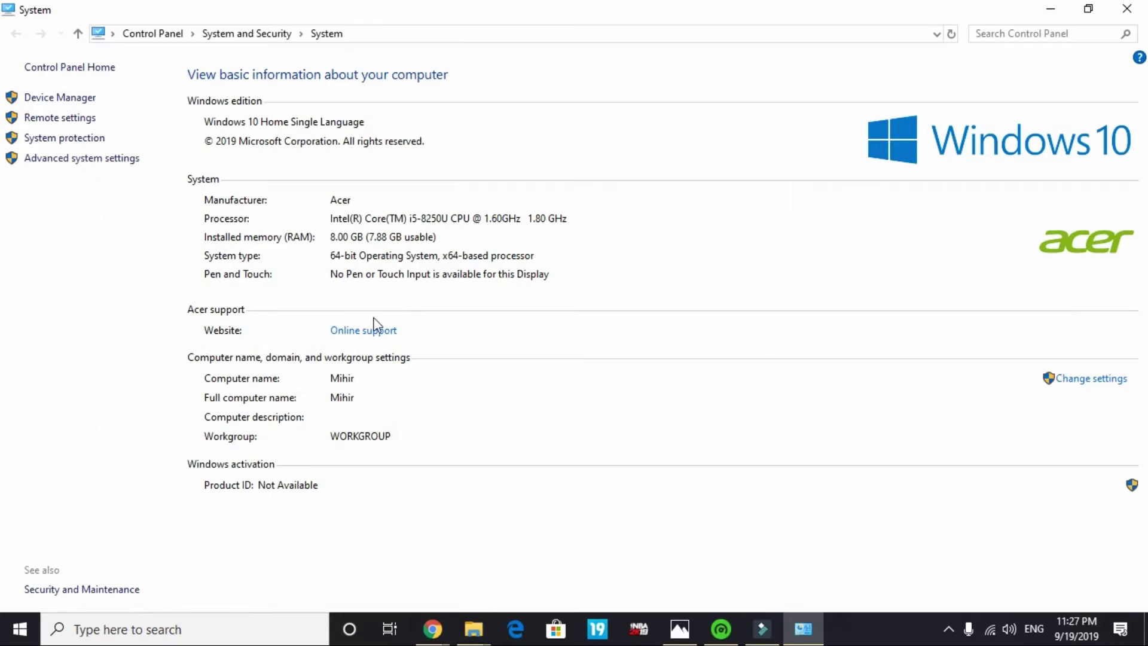
click(96, 163)
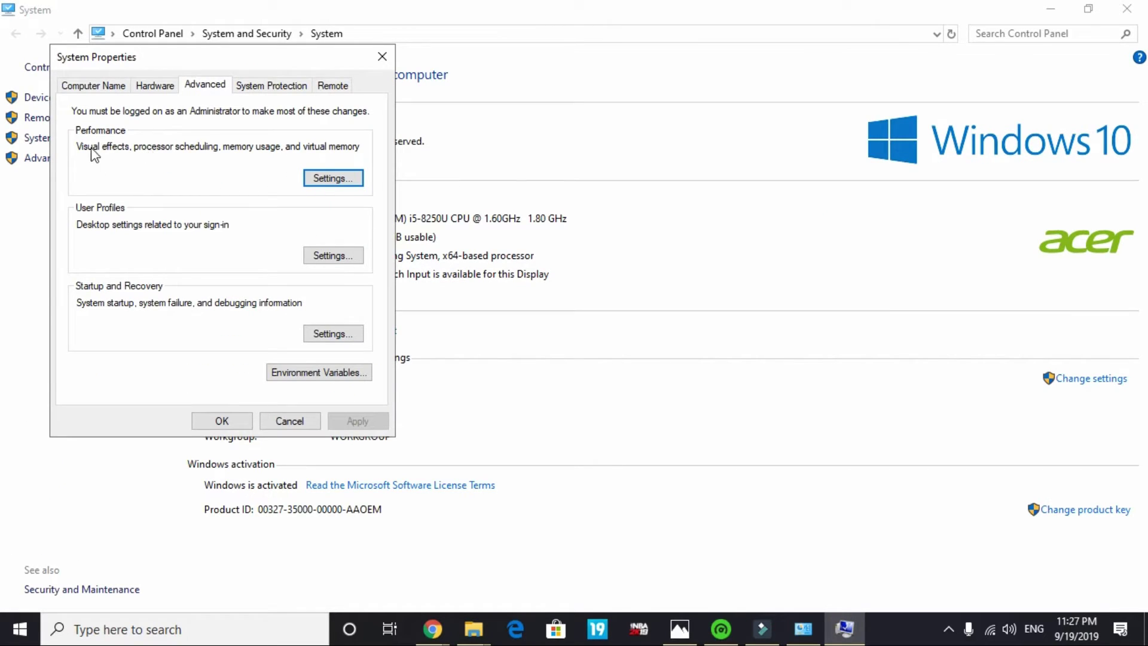
click(338, 179)
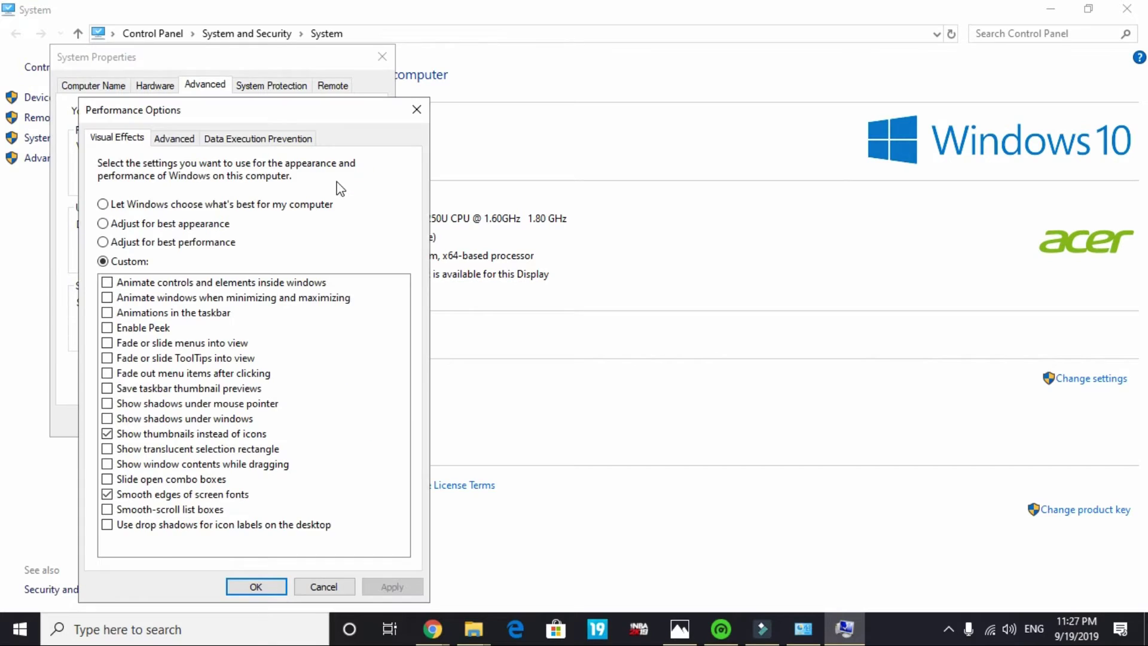
Choose Adjust for best performance, re-enable thumbnails and smooth screen-font edges, then apply
click(175, 206)
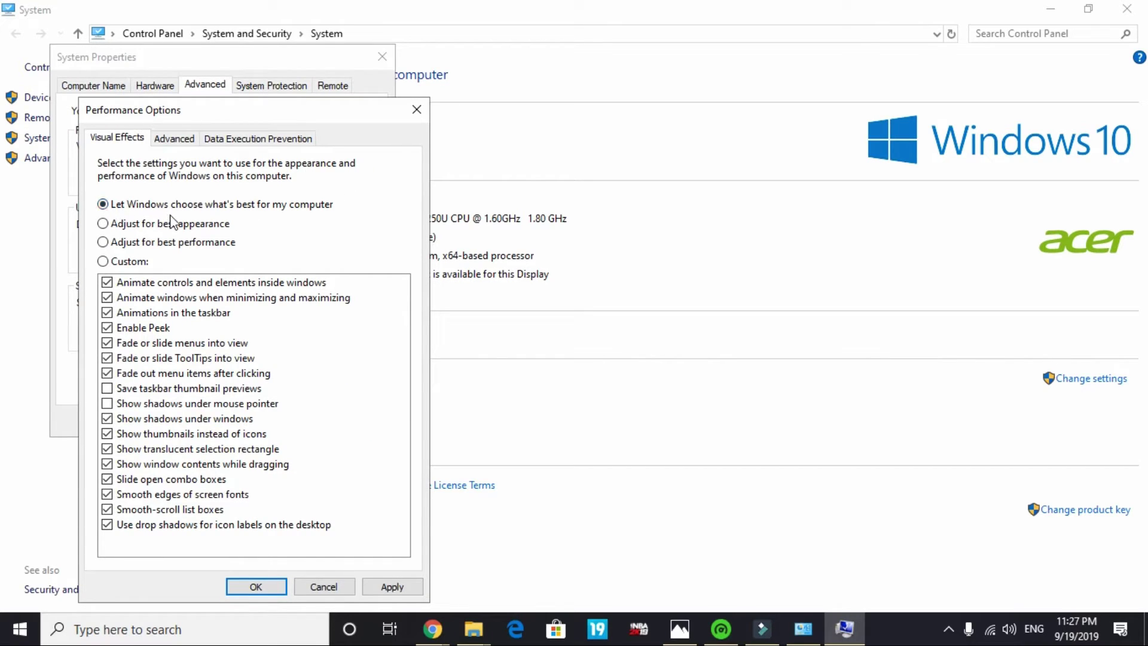
click(115, 247)
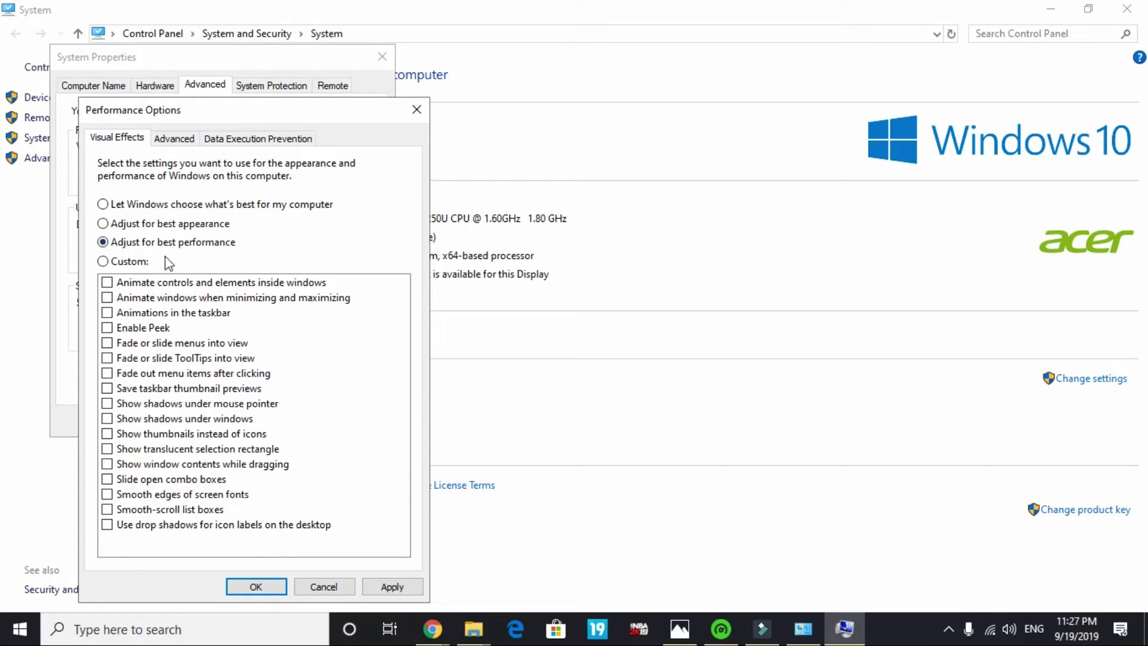
click(108, 512)
click(107, 495)
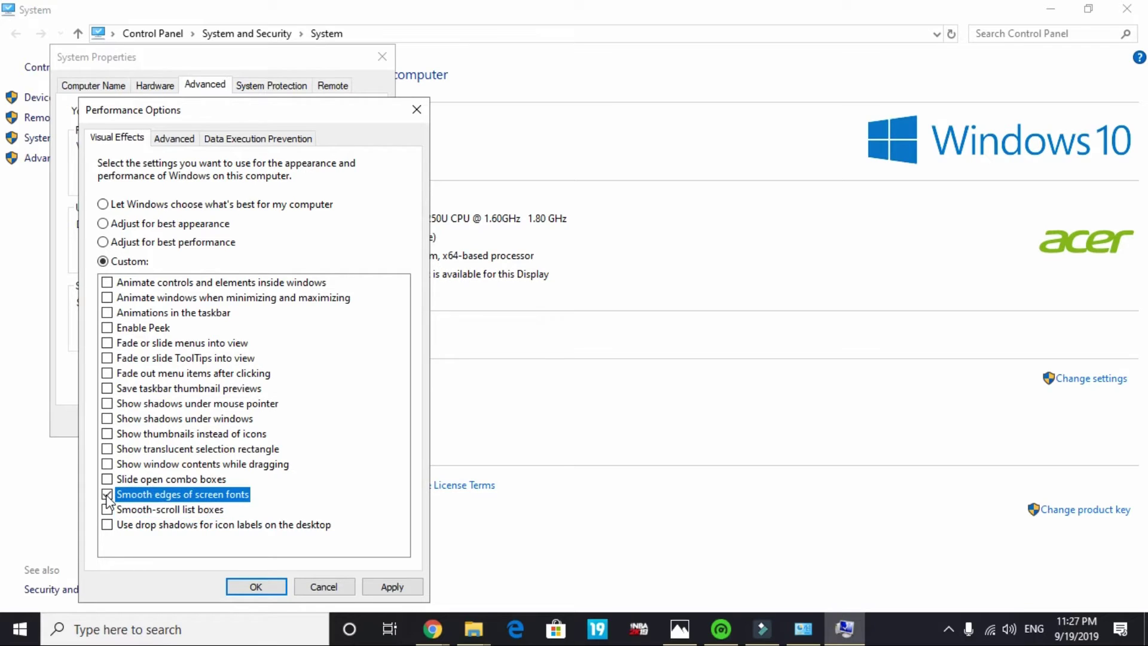
click(108, 437)
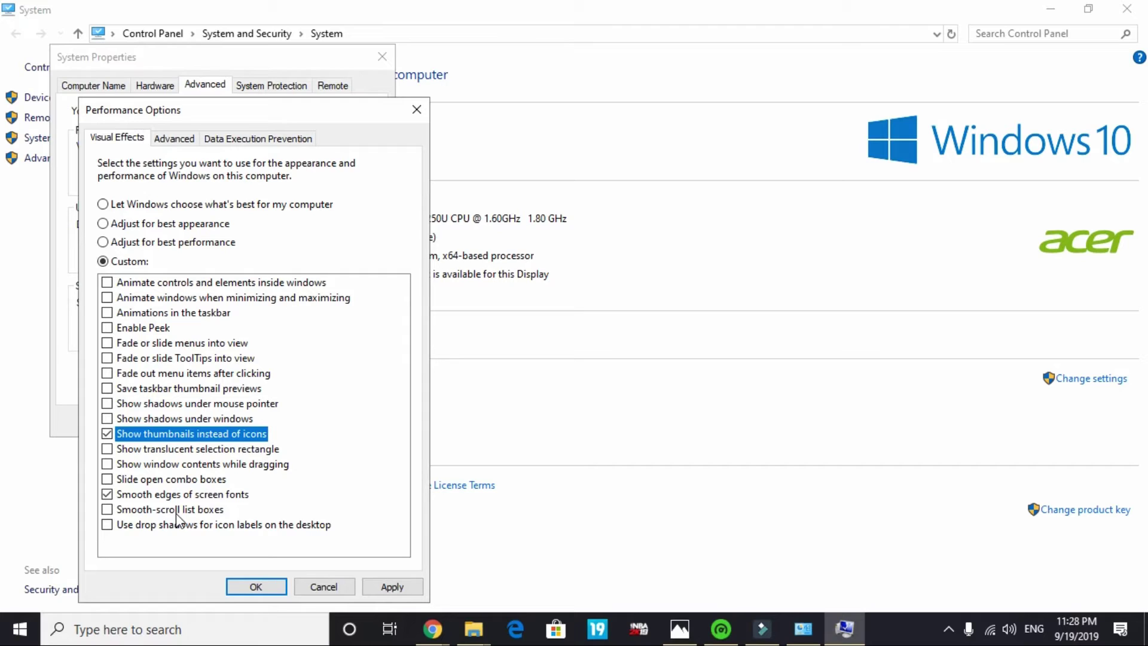
click(411, 585)
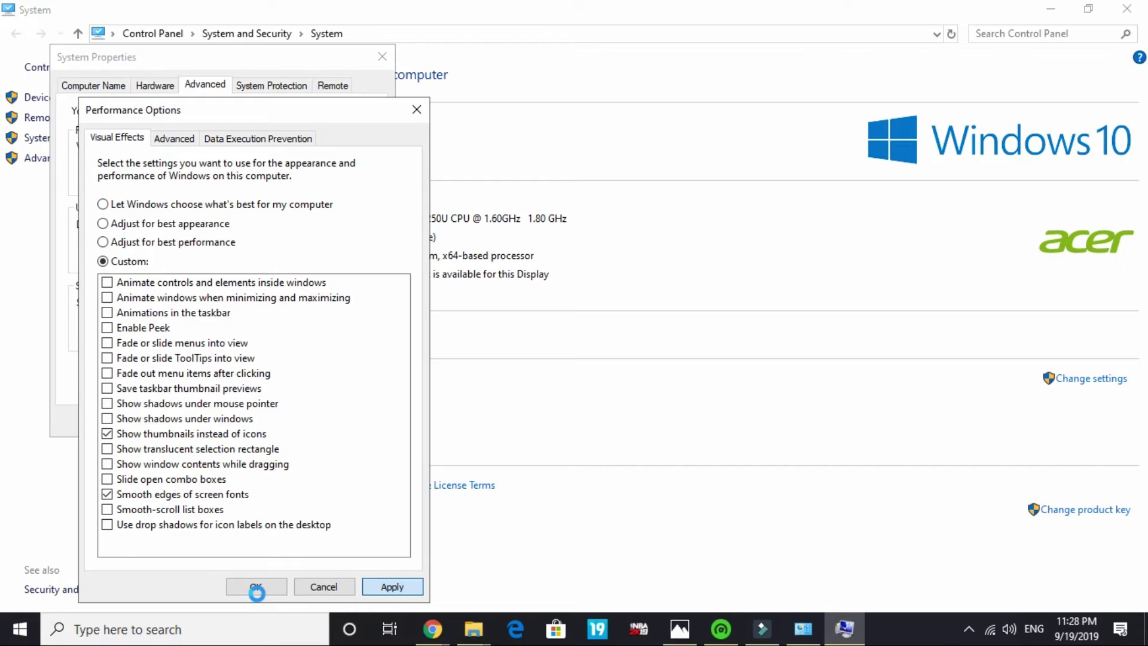
click(257, 589)
click(257, 629)
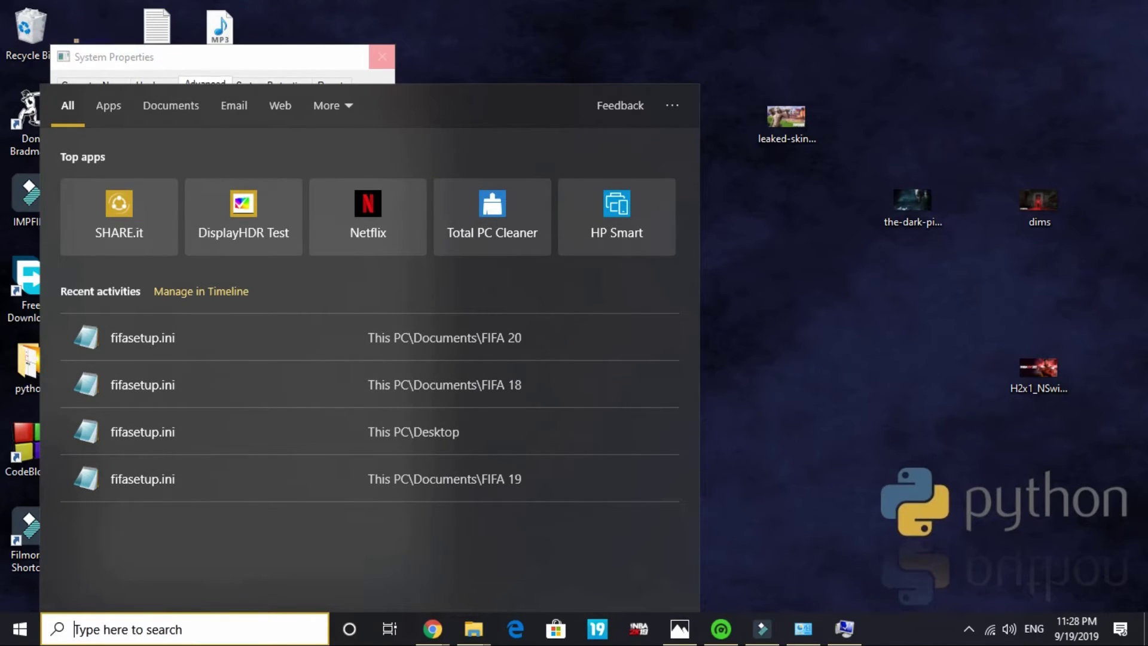
Open the System32 temp folder through the Run dialog
text(run)
key(Return)
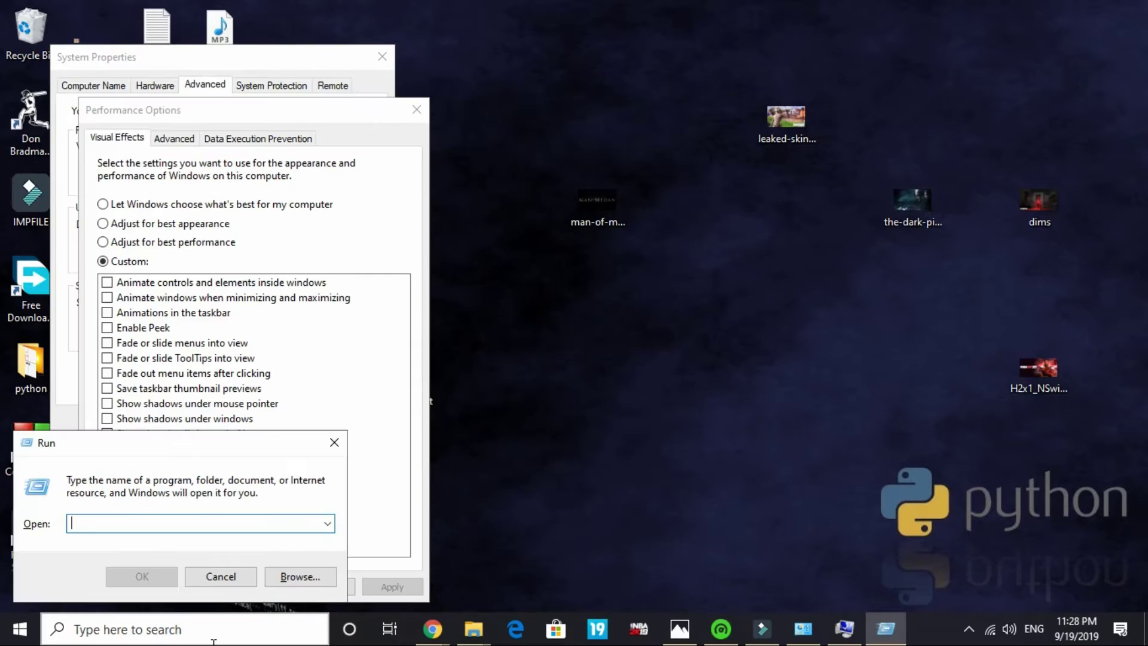
text(temp)
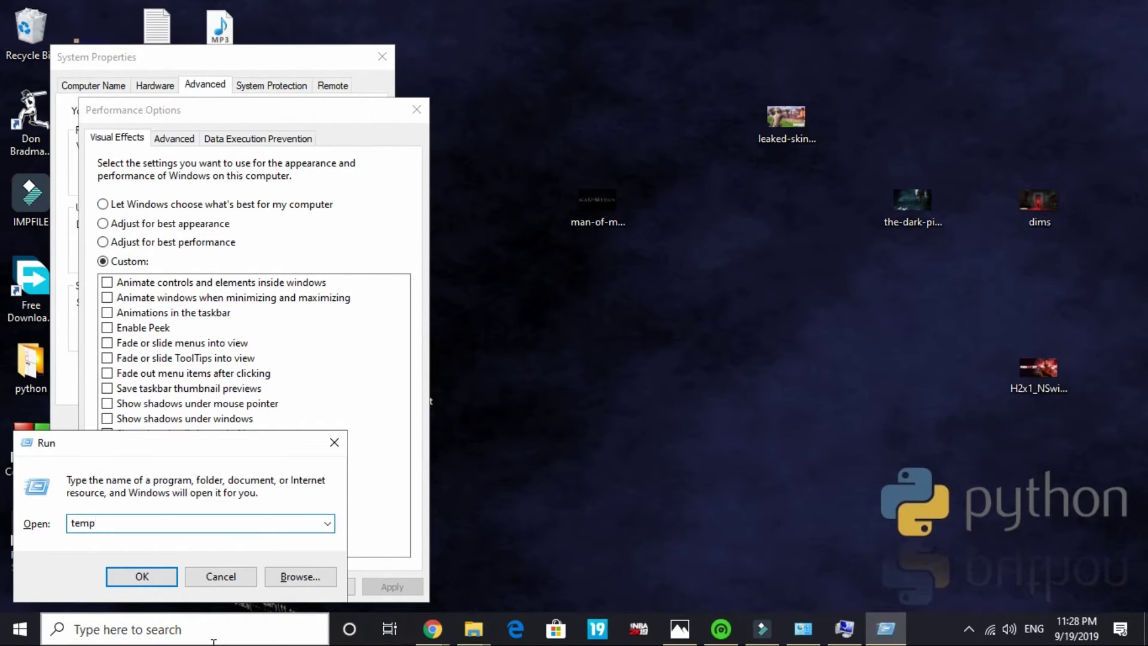
key(Return)
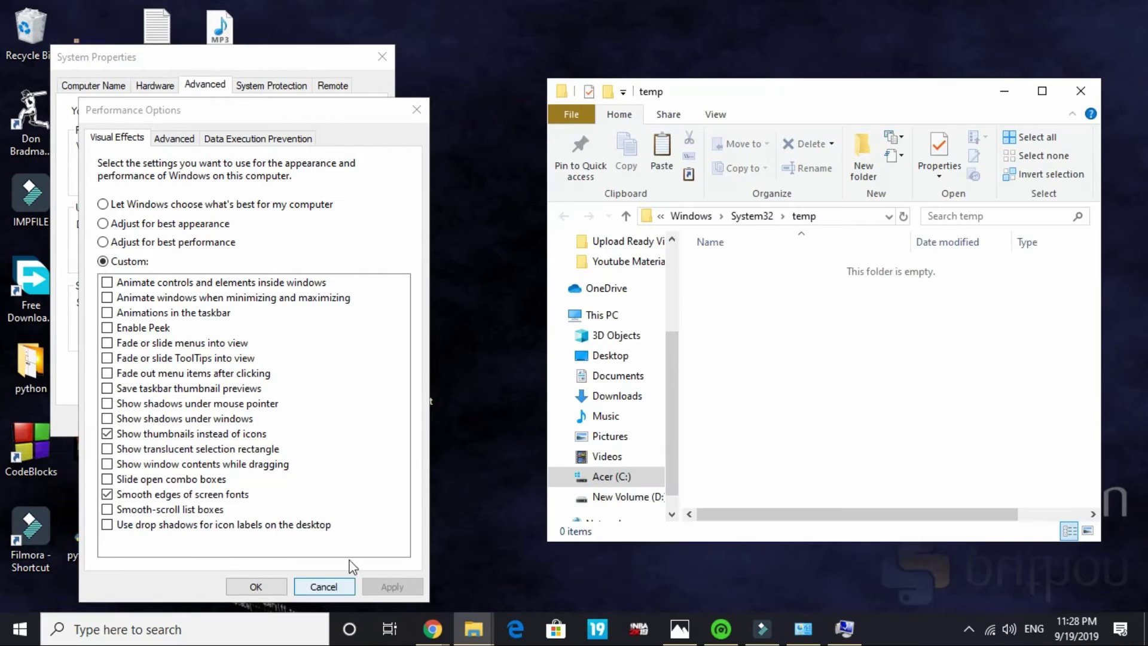
Close Performance Options and System Properties, and maximize the empty temp folder window
click(254, 587)
click(223, 420)
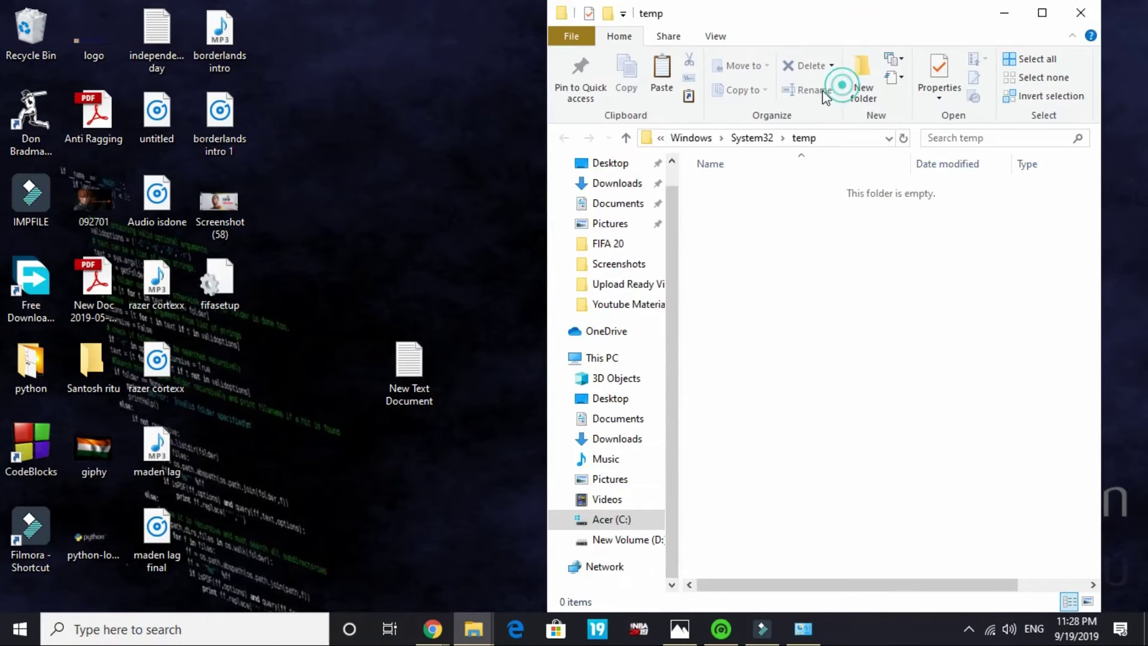
drag(750, 23, 750, 101)
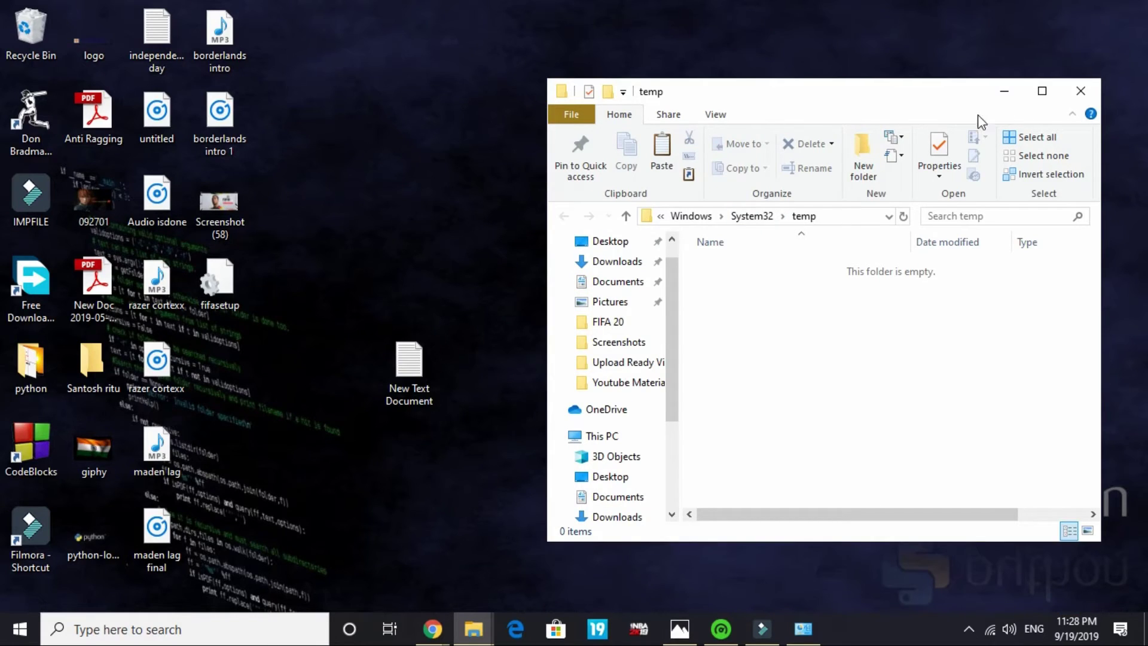
click(1042, 91)
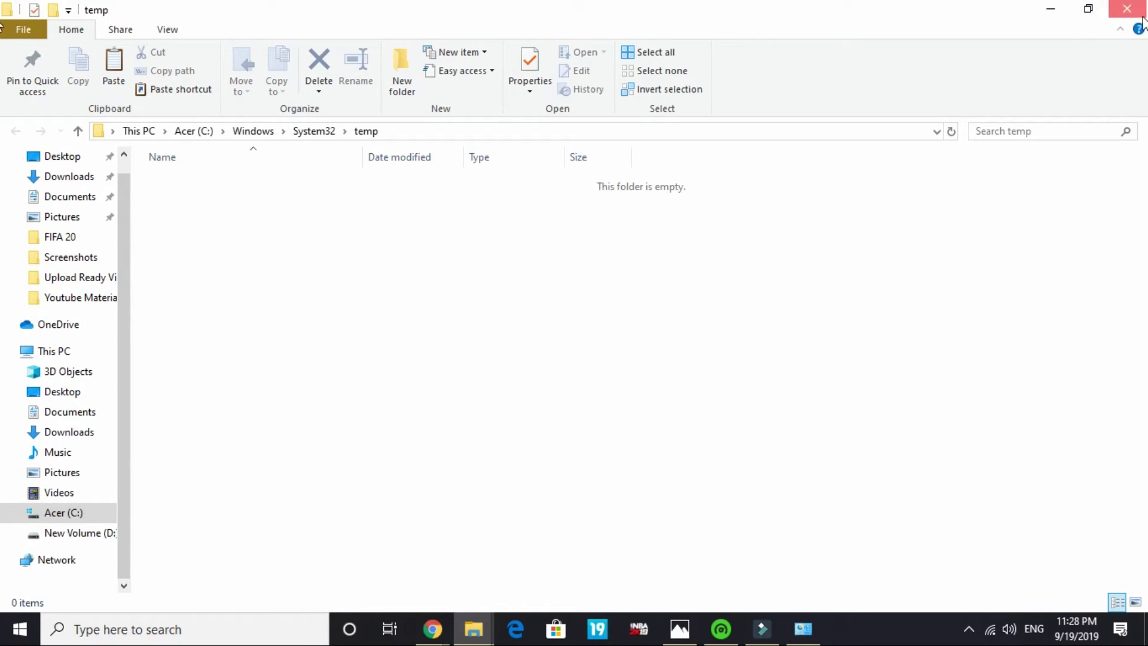
Close the temp window and open the user's %temp% folder through Run
click(1127, 9)
click(139, 635)
text(run)
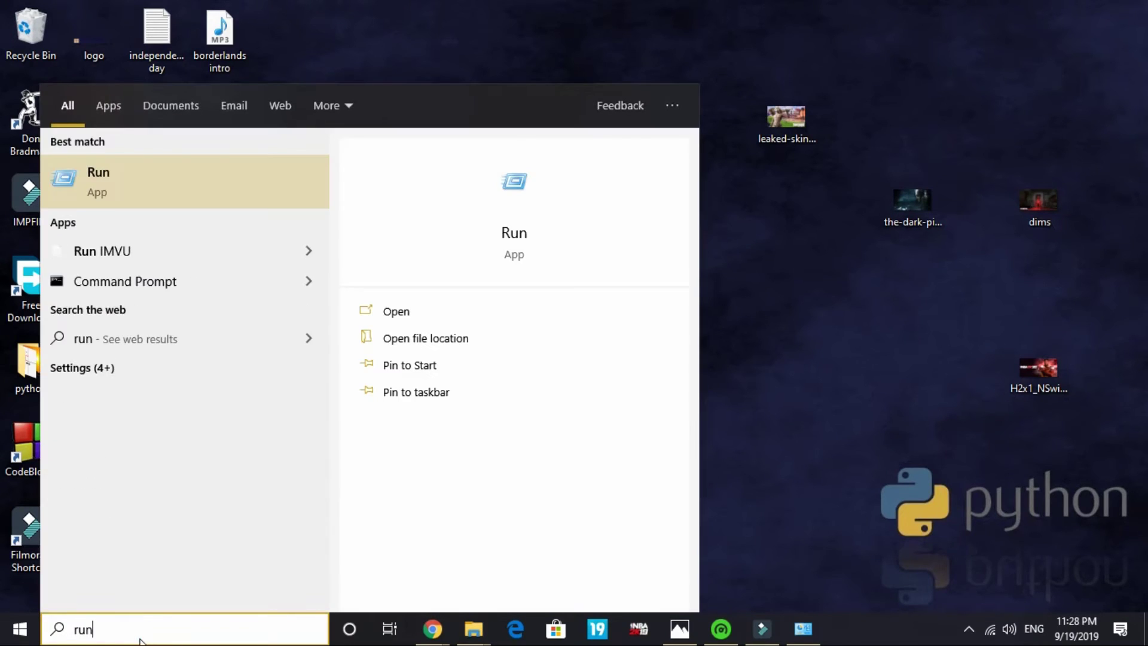
key(Return)
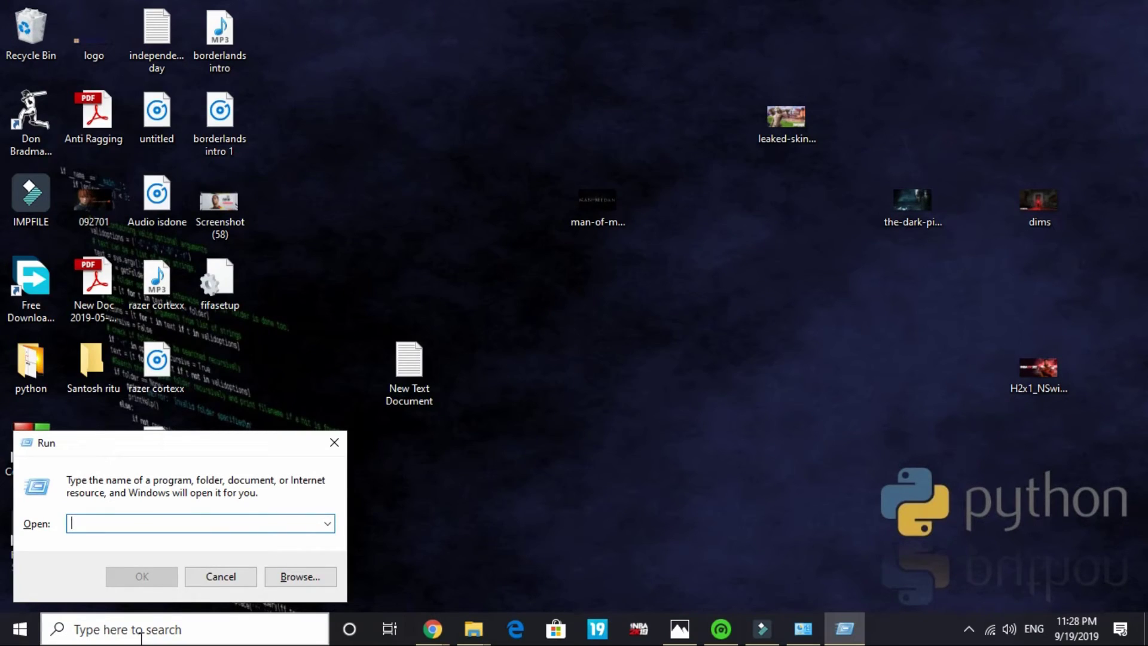
text(5temp4)
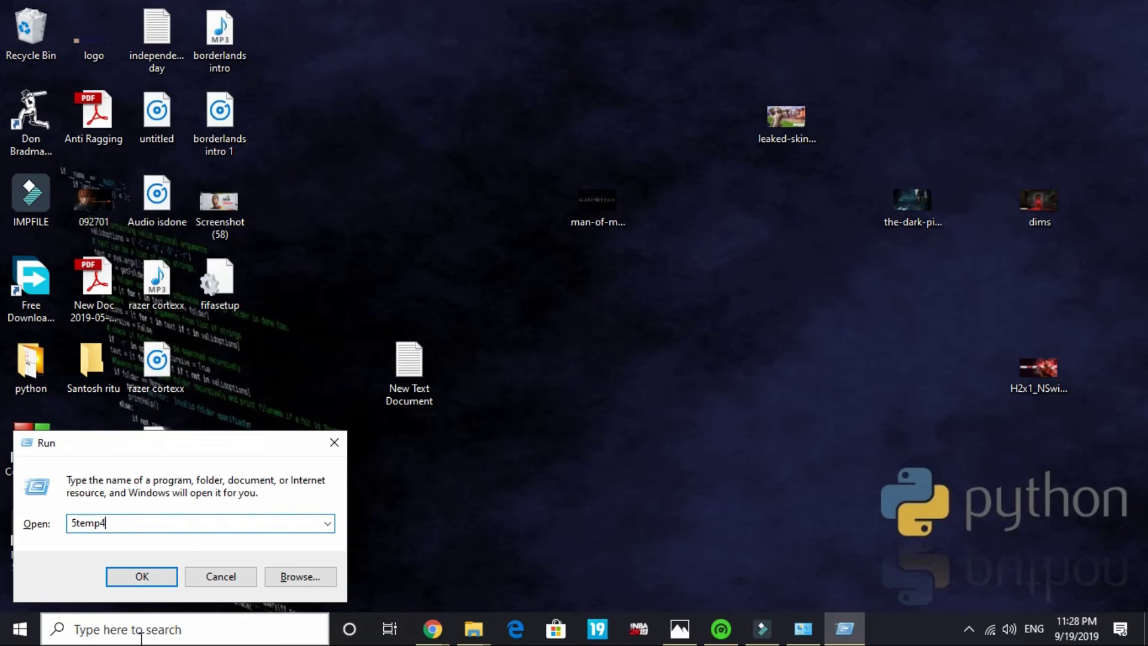
key(BackSpace)
text(%)
key(Left)
key(Left)
key(Left)
key(Left)
key(Left)
key(BackSpace)
text(%)
key(Return)
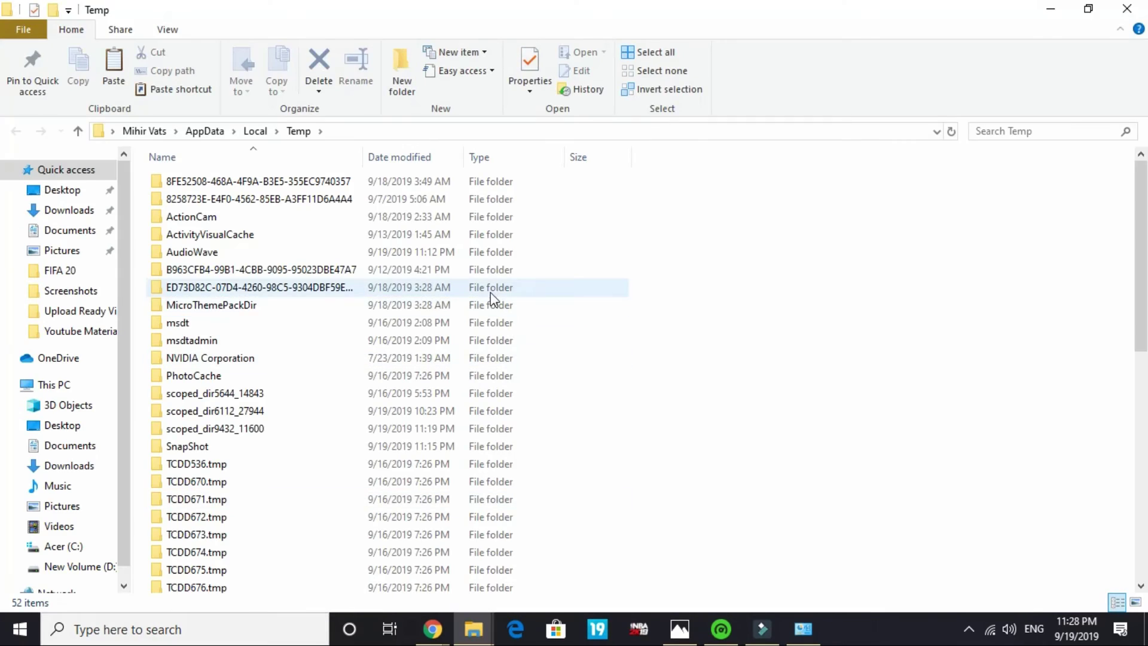
Permanently delete all 52 Temp items, skipping those in use
scroll(491, 299, down, 9)
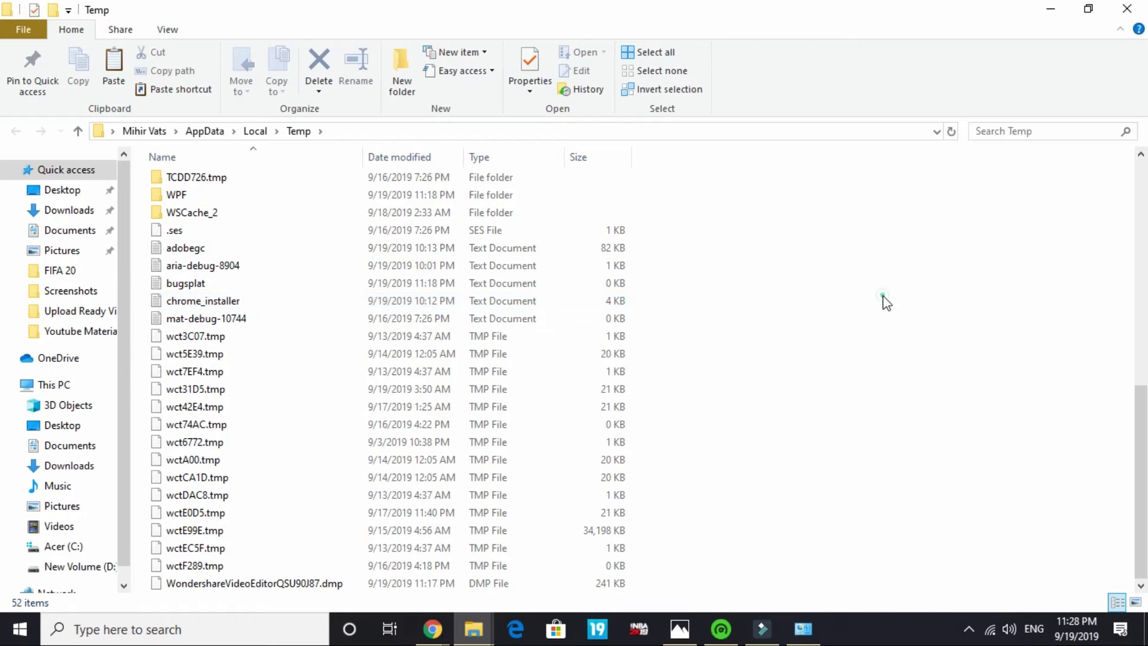
key(ctrl+a)
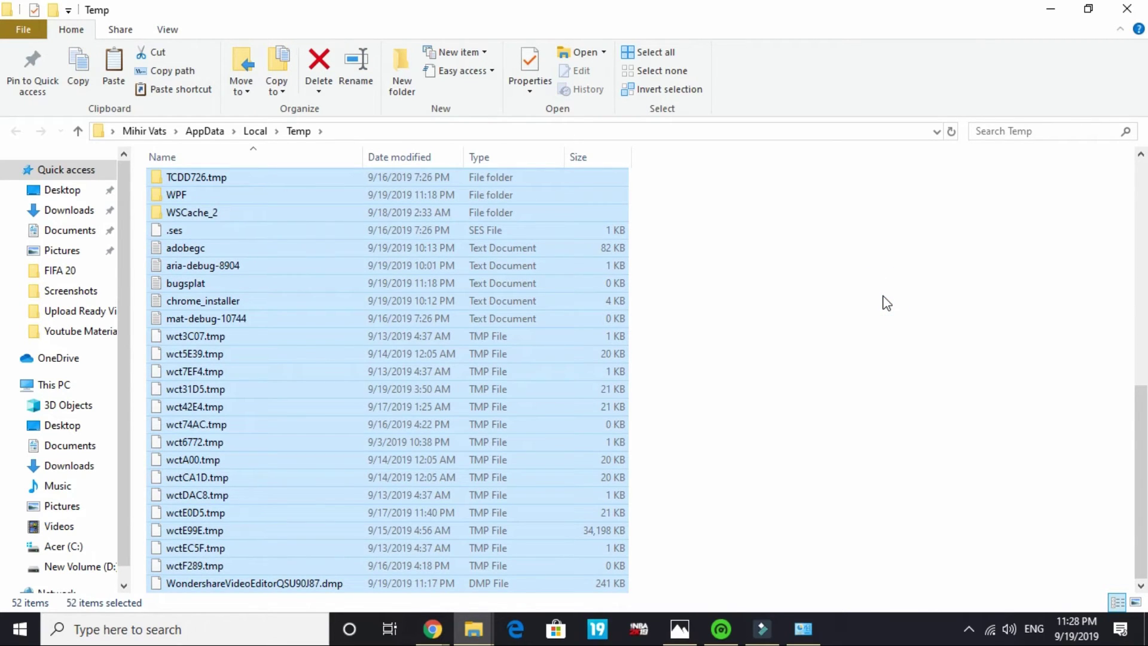
key(shift+Delete)
key(Return)
click(526, 231)
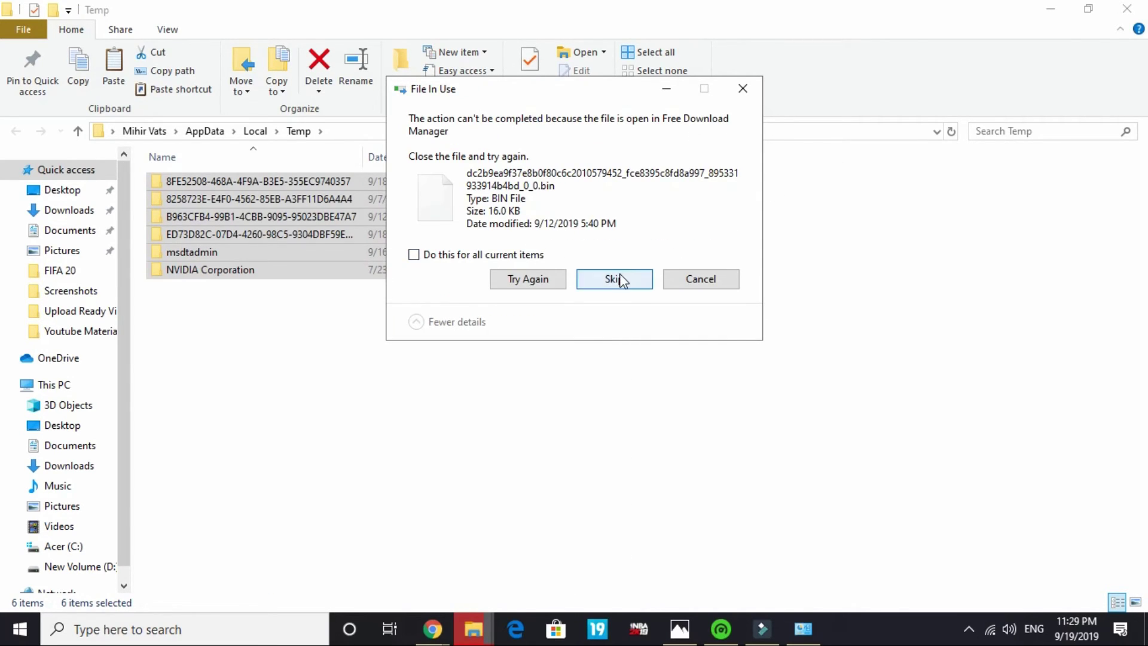
click(509, 255)
click(609, 283)
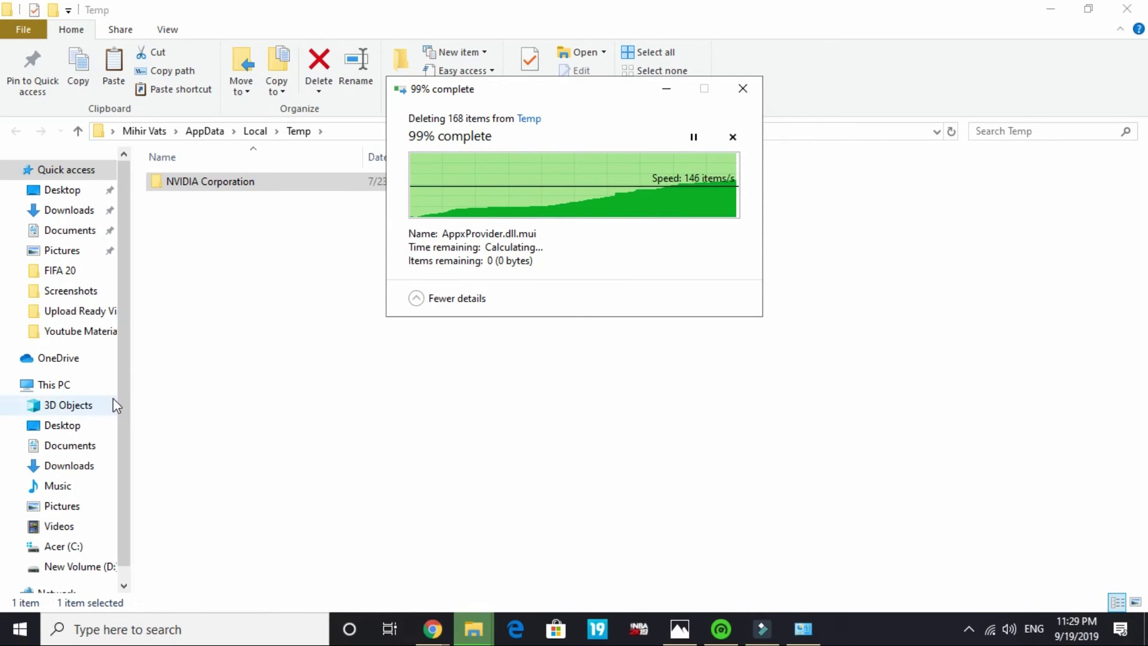
Navigate to C:\Windows\Prefetch on the Acer (C:) drive and grant access
click(70, 386)
double_click(320, 318)
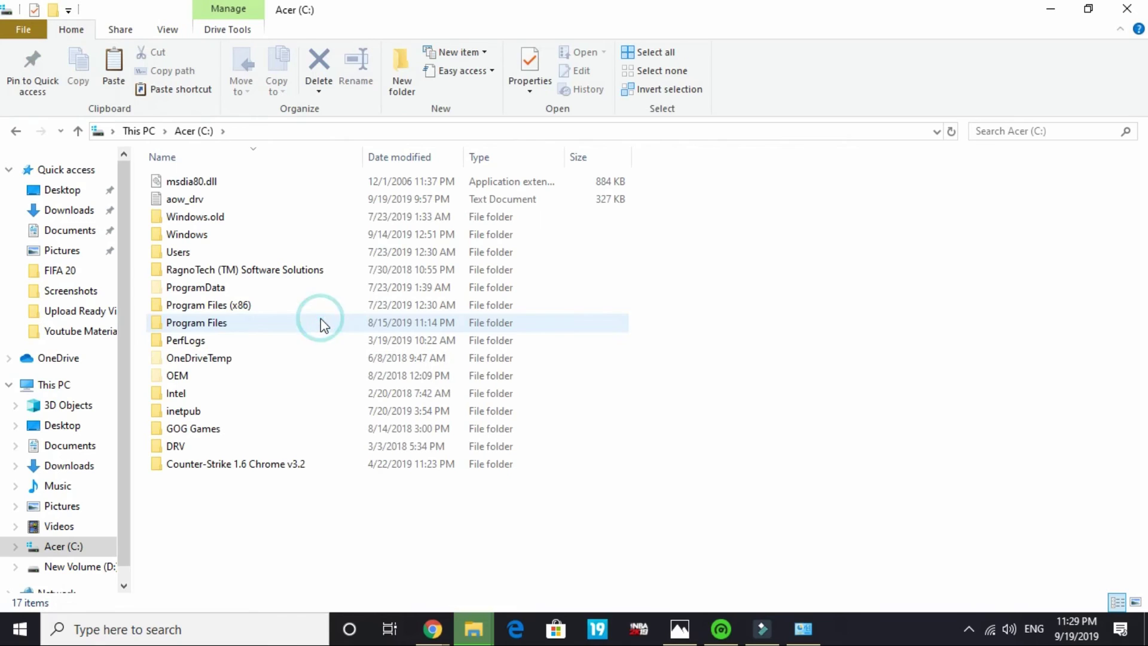
click(189, 239)
double_click(189, 235)
click(189, 234)
key(p)
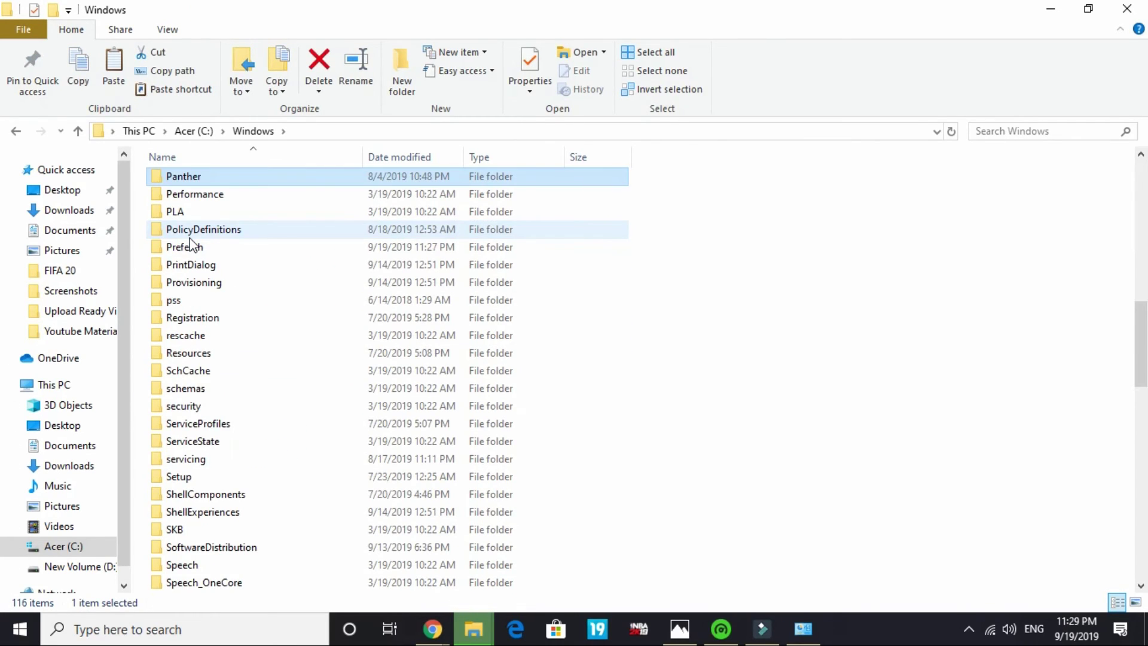
click(190, 237)
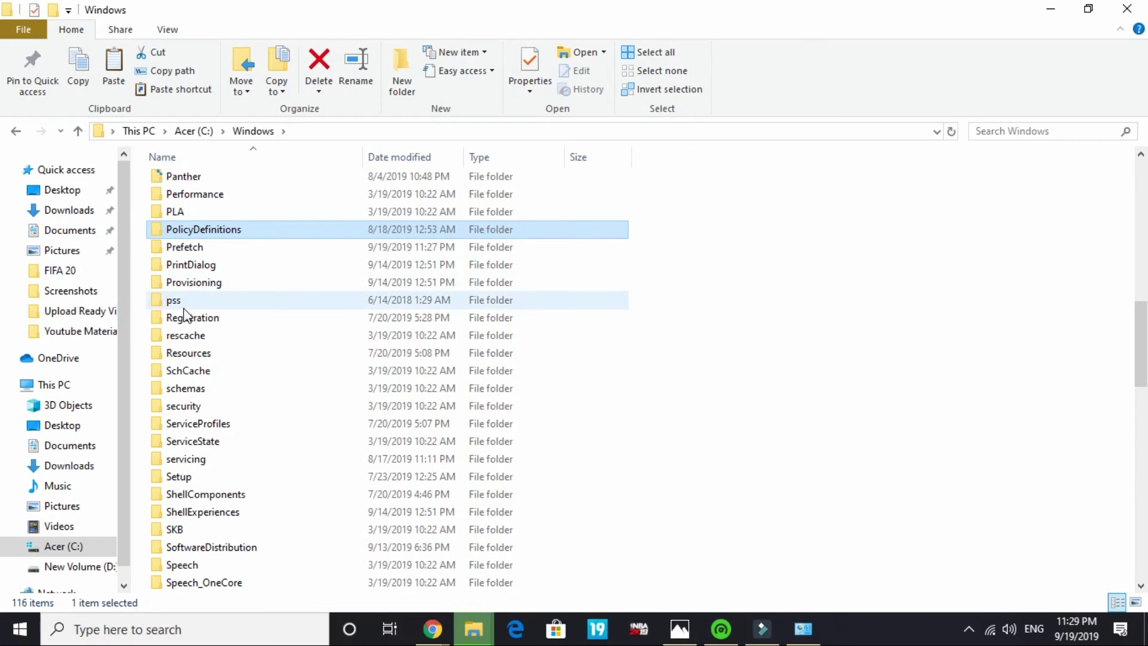
double_click(190, 247)
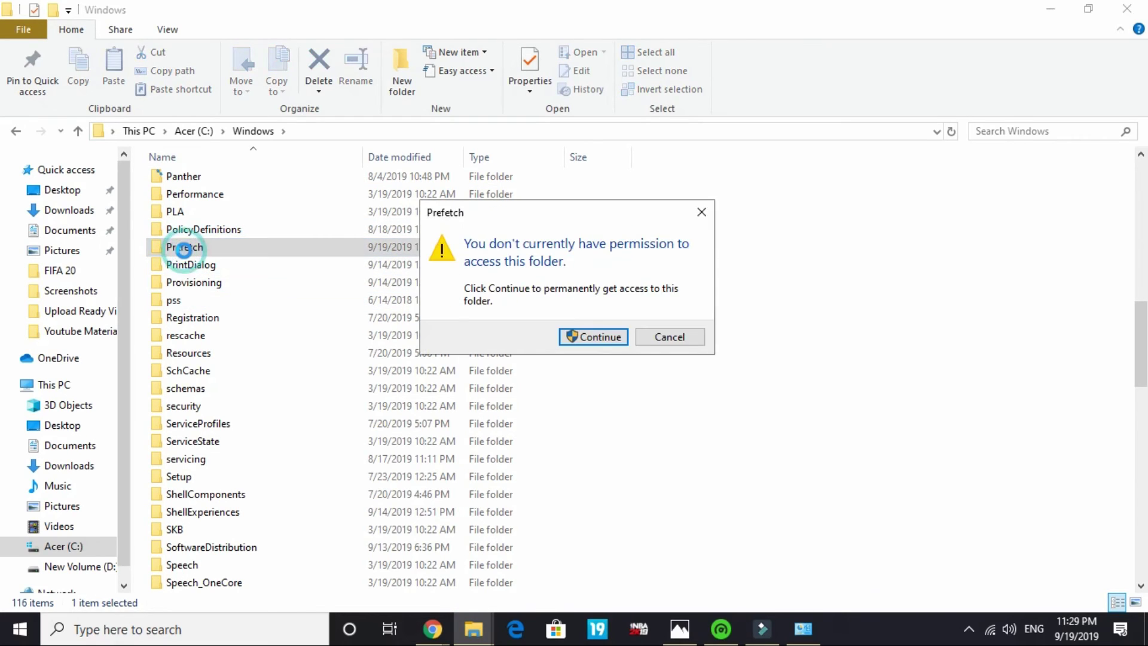
click(568, 337)
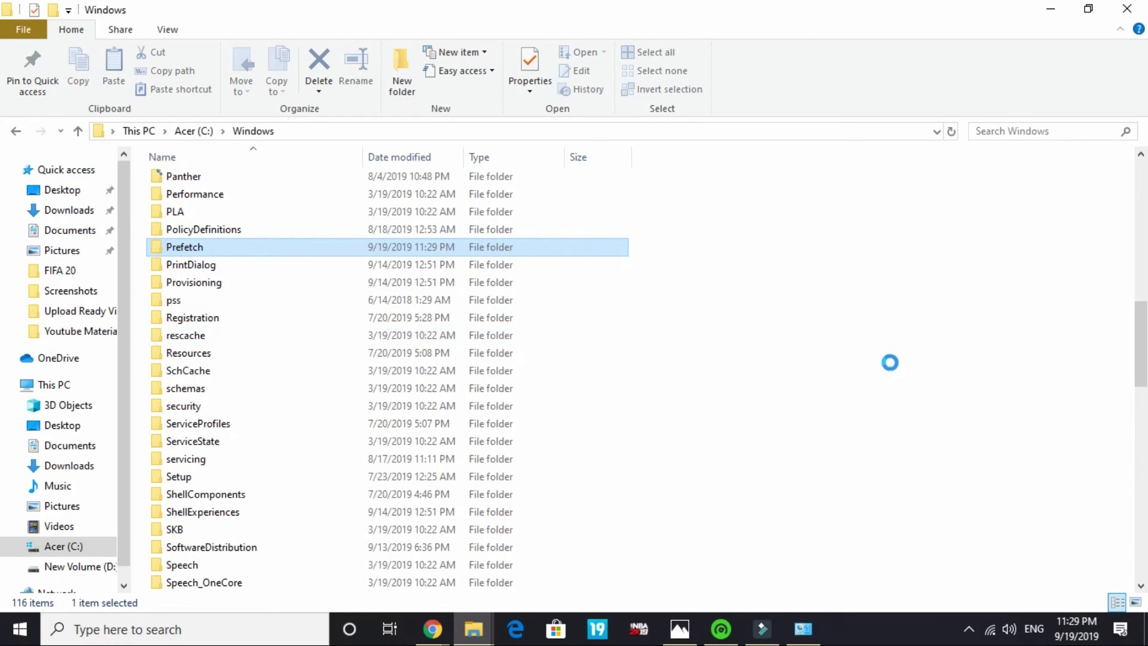
Permanently delete all 228 Prefetch items, skipping the in-use file
key(ctrl+a)
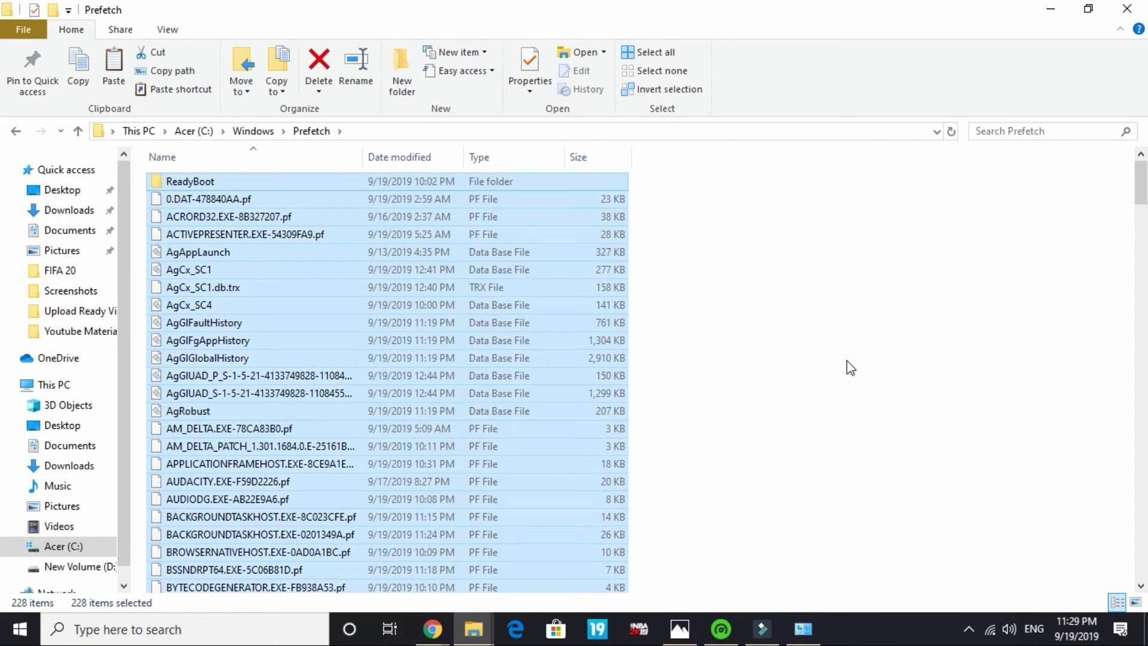
key(shift+Delete)
key(Return)
click(505, 235)
click(619, 259)
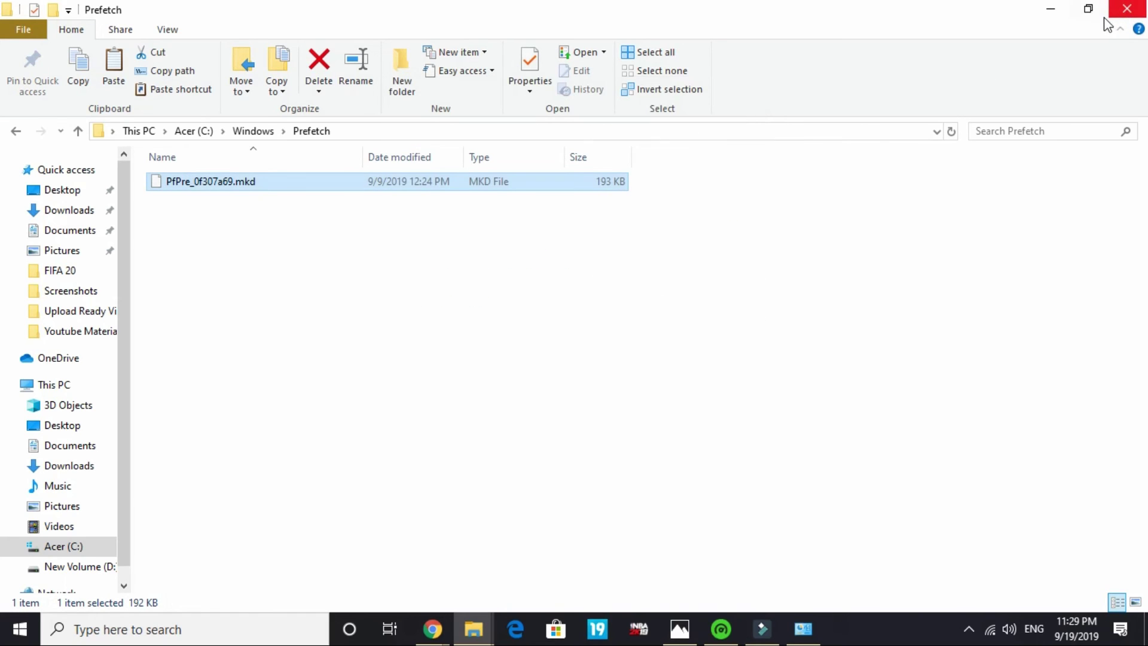
Hide the Prefetch Explorer window with Win+D to reveal the desktop
key(super+d)
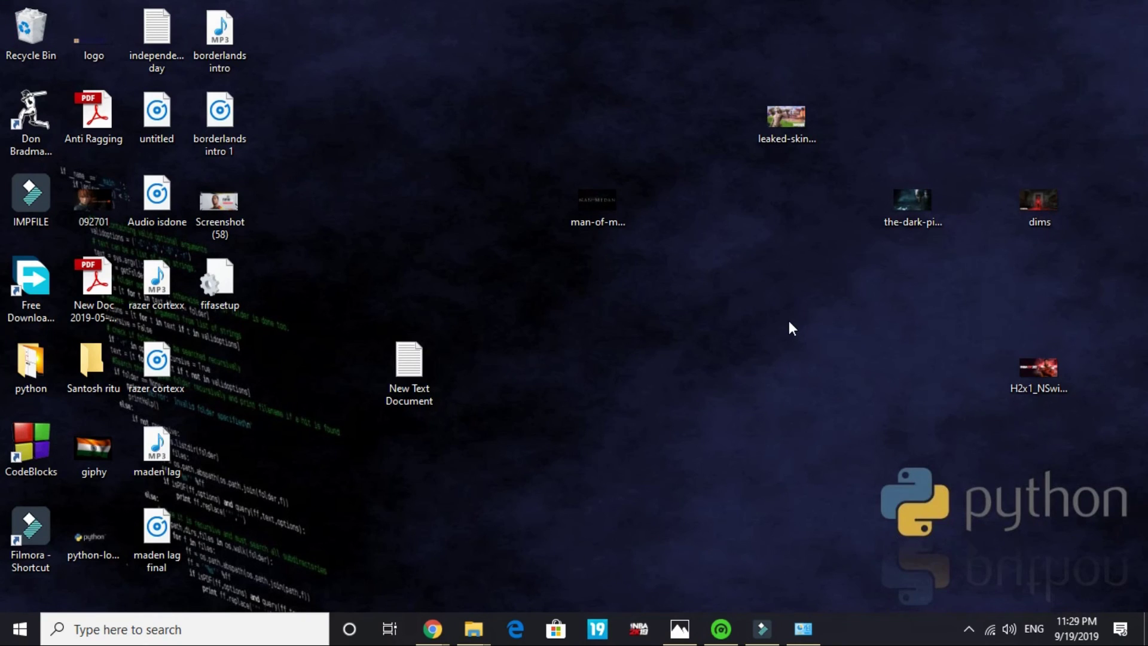